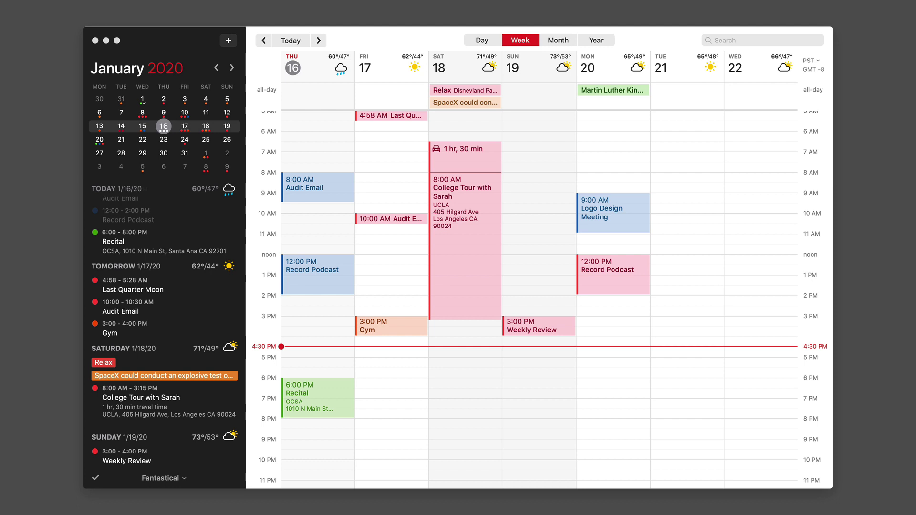
Step: Try the task, todo and reminder keywords, then add a 'Task Buy carrots' entry to Grocery
left_click(228, 42)
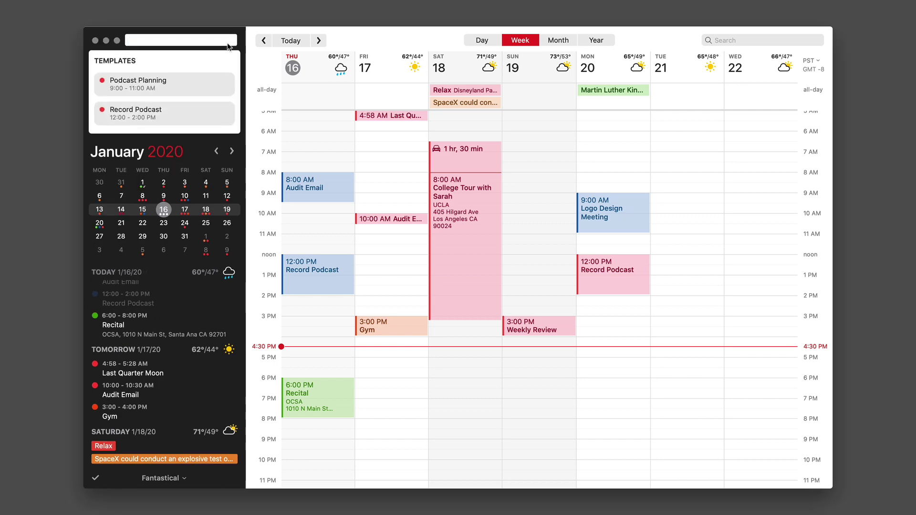
type("task")
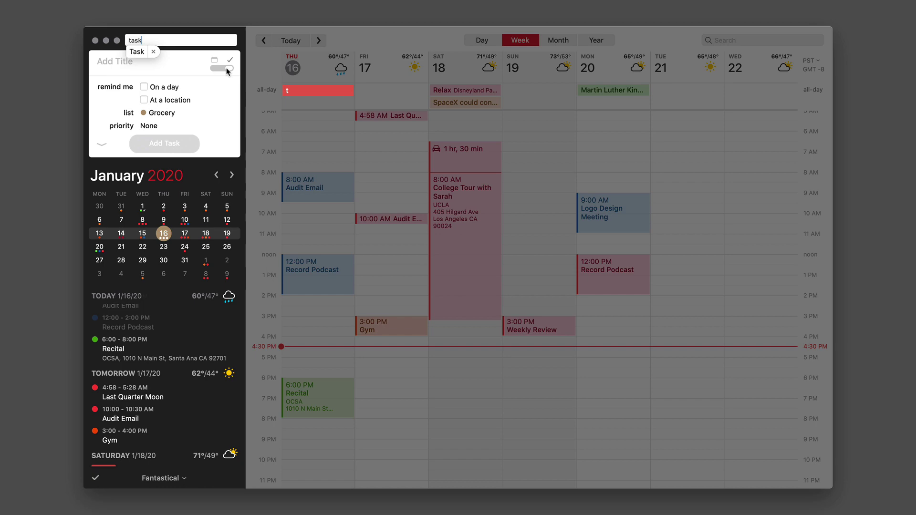
key("BackSpace")
key("BackSpace")
key("BackSpace")
key("BackSpace")
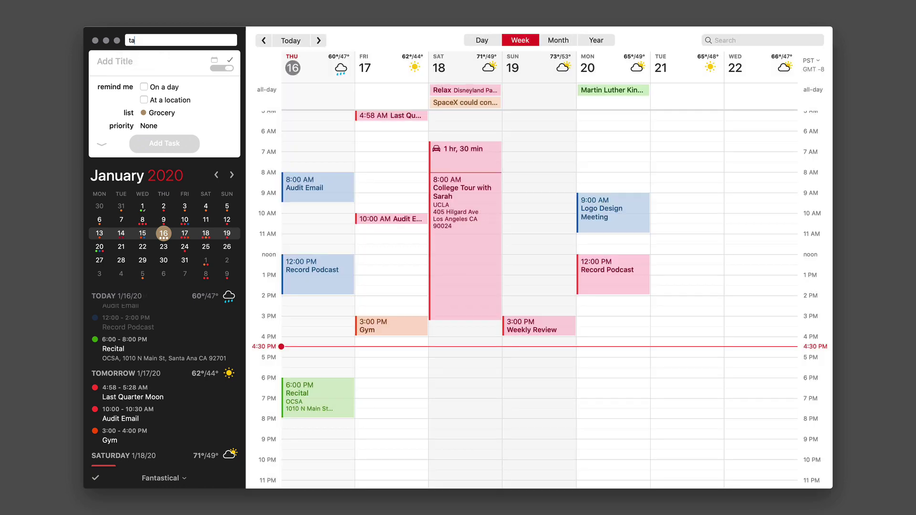
type("todo")
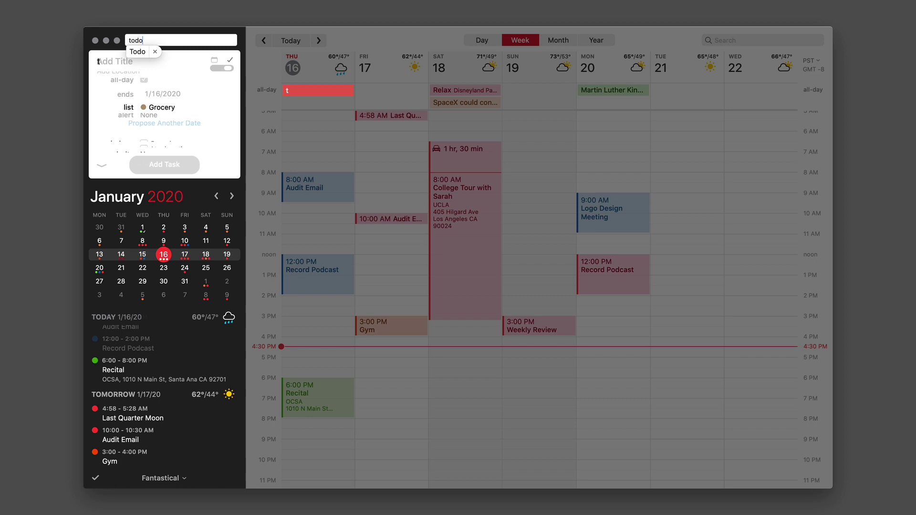
key("BackSpace")
key("BackSpace")
key("BackSpace")
key("BackSpace")
type("reminde")
key("BackSpace")
key("BackSpace")
key("BackSpace")
key("BackSpace")
key("BackSpace")
key("BackSpace")
key("BackSpace")
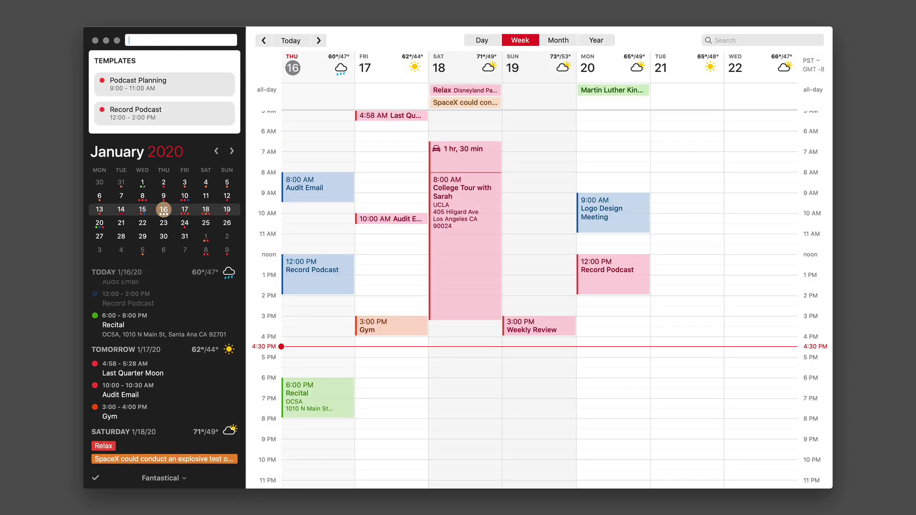
type("√")
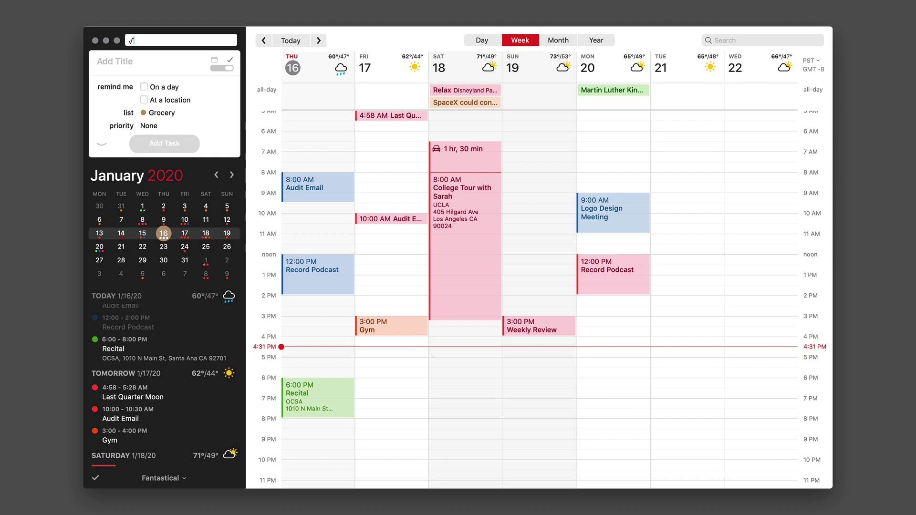
key("BackSpace")
type("Task")
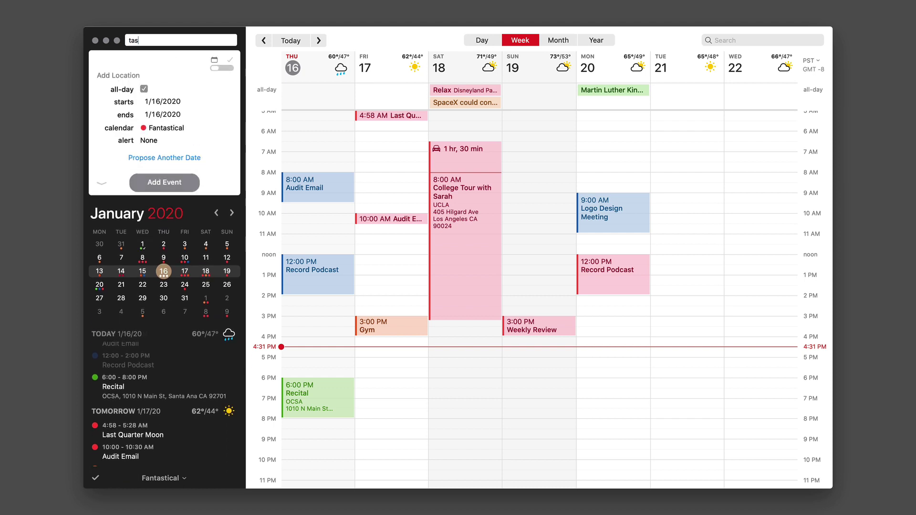
type(" Buy c")
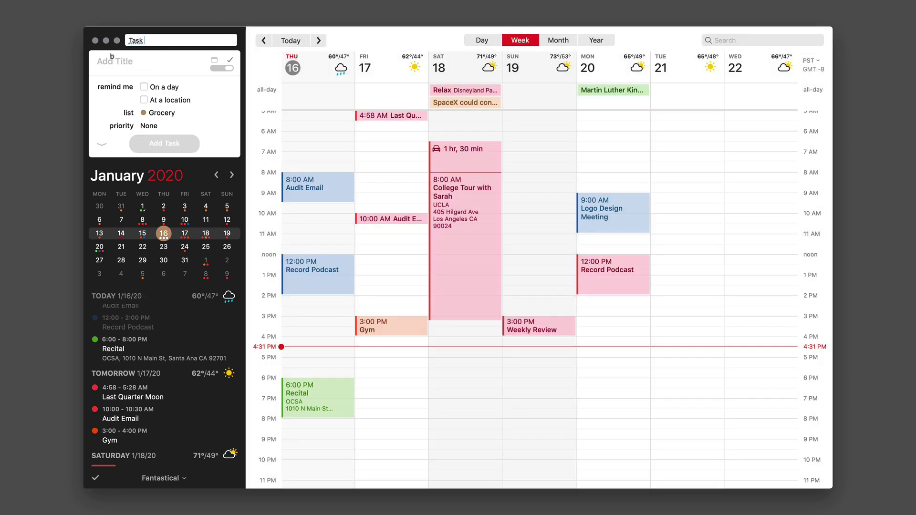
type("arrots")
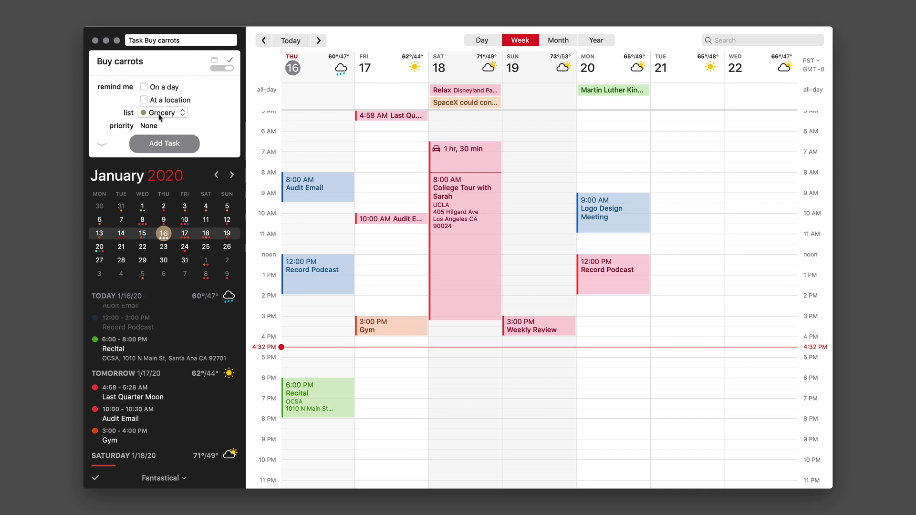
left_click(171, 150)
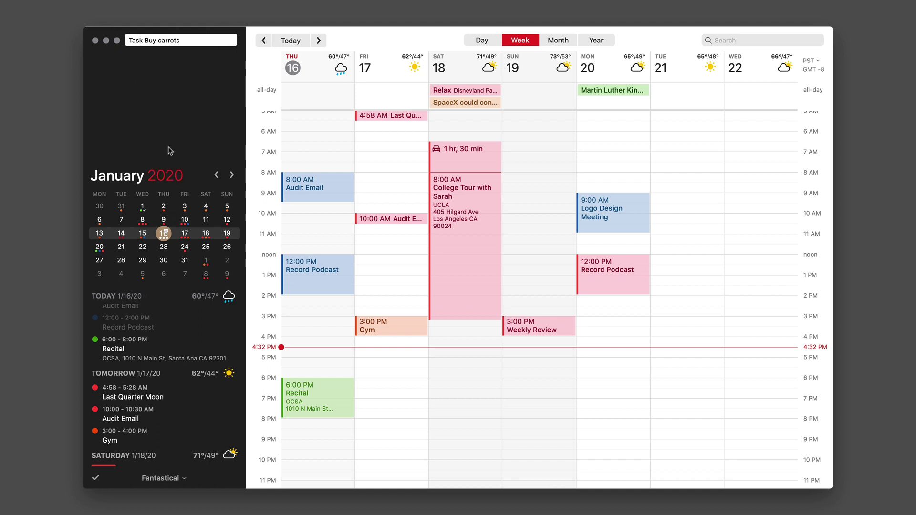
Step: Show Tasks in the sidebar and open Manage Calendars from the calendar-set popup
left_click(97, 479)
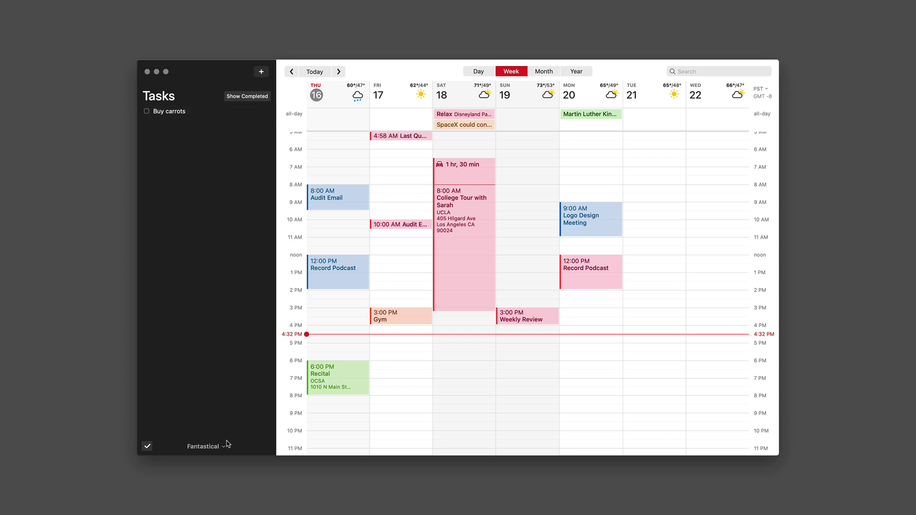
left_click(224, 448)
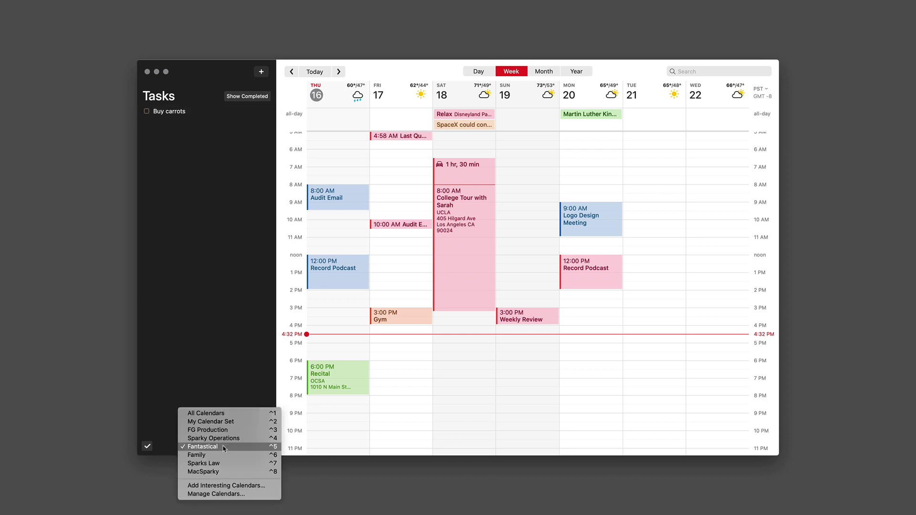
left_click(218, 493)
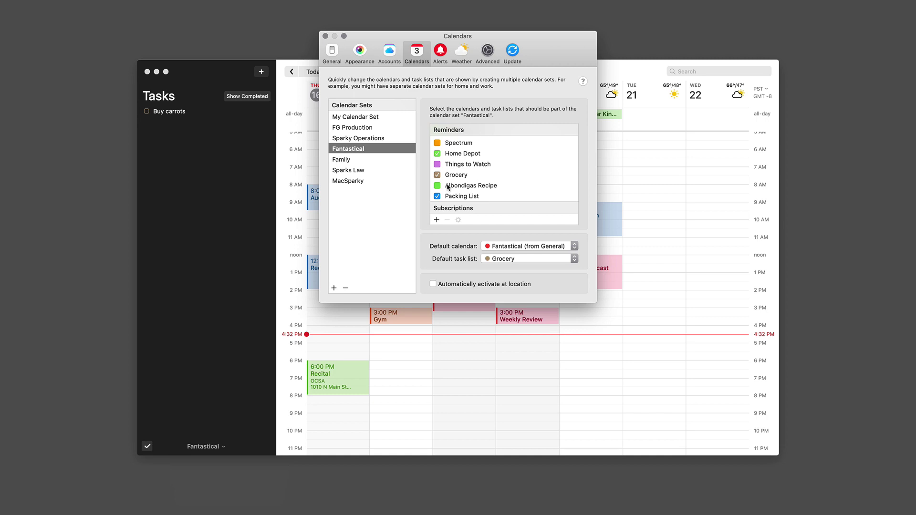
Step: Set Home Depot as the calendar set's default task list and close the preferences
left_click(437, 186)
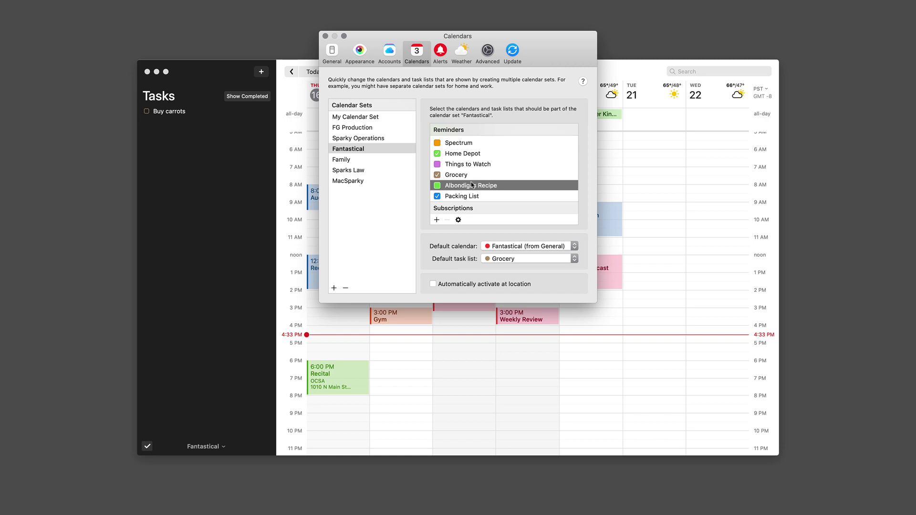
left_click(576, 262)
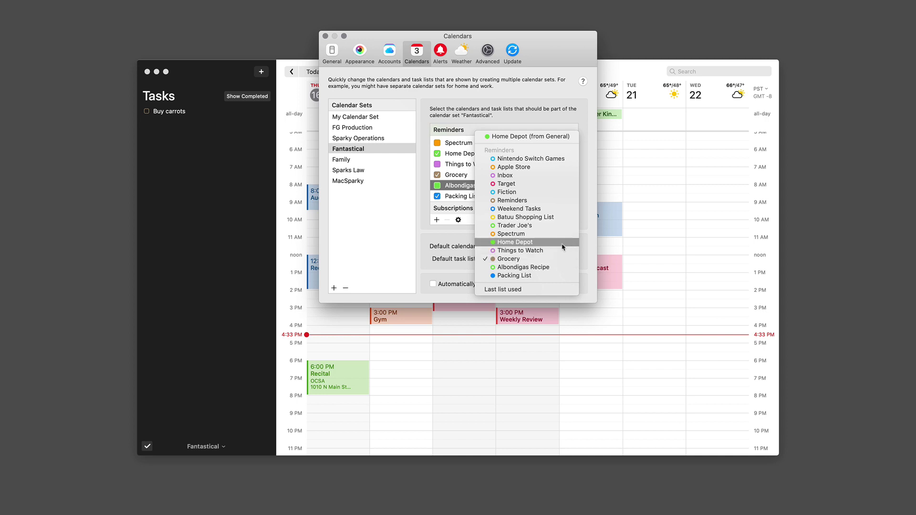
left_click(563, 242)
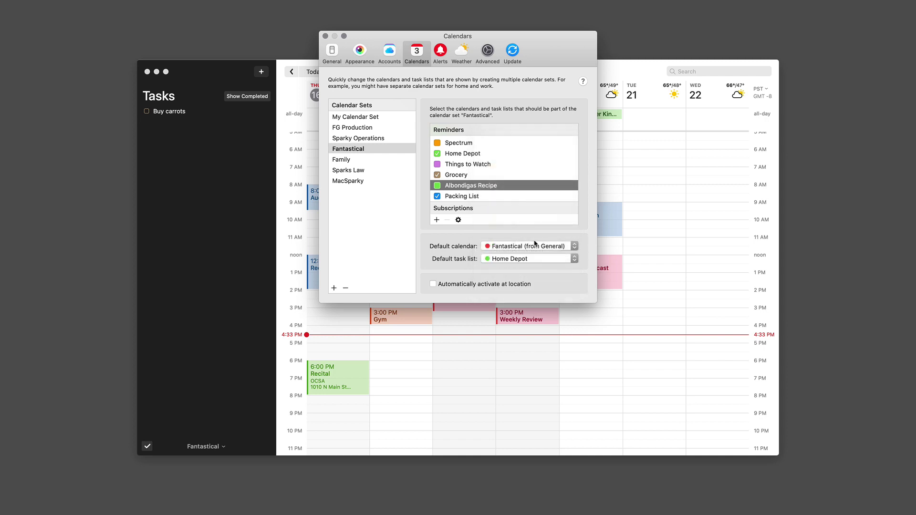
left_click(325, 36)
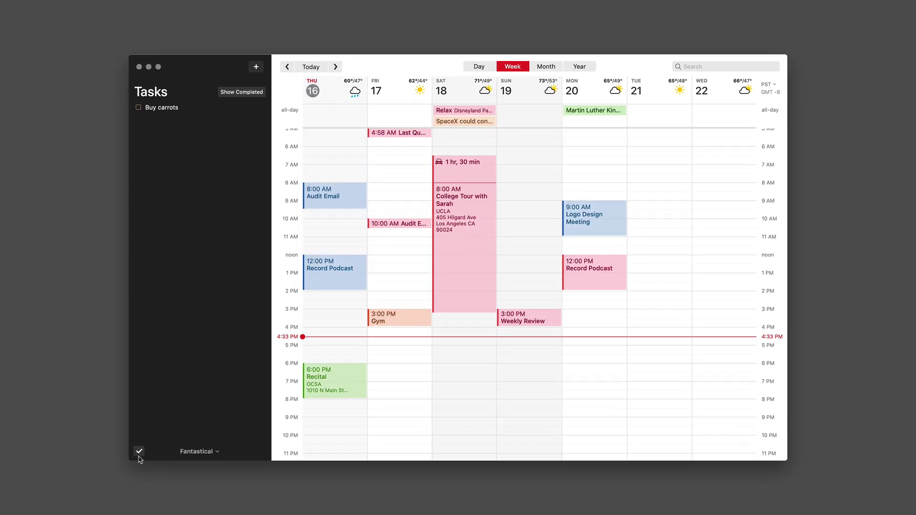
Step: Add 'Task Buy gumbo supplies sat' to the Grocery list using the '/gr' list shortcut
left_click(147, 446)
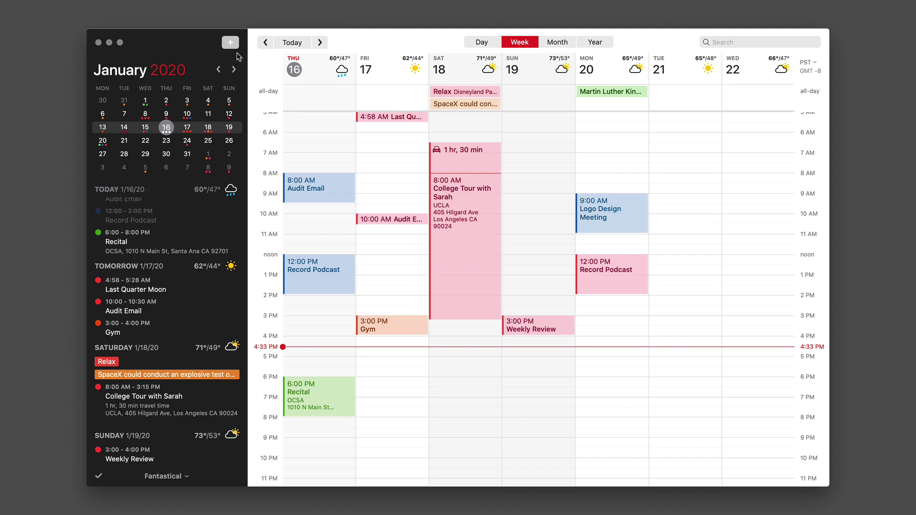
key("super+n")
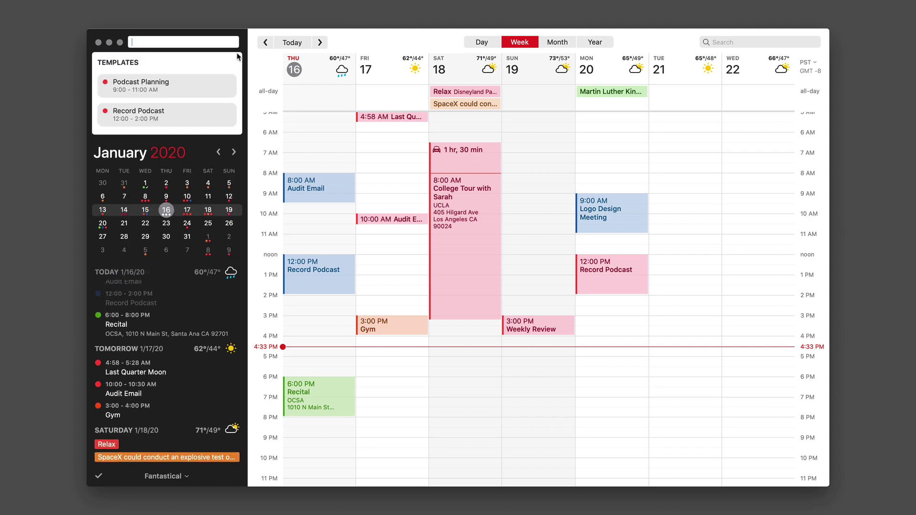
type("Task")
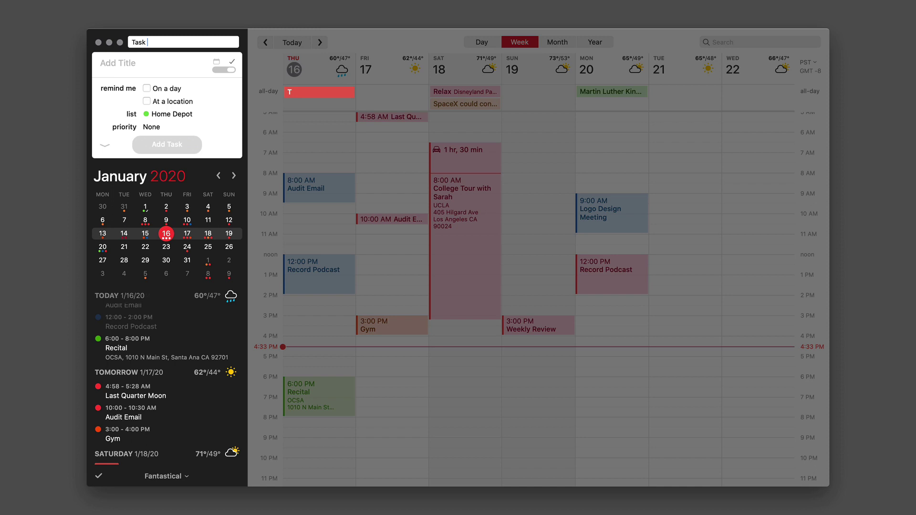
type(" B")
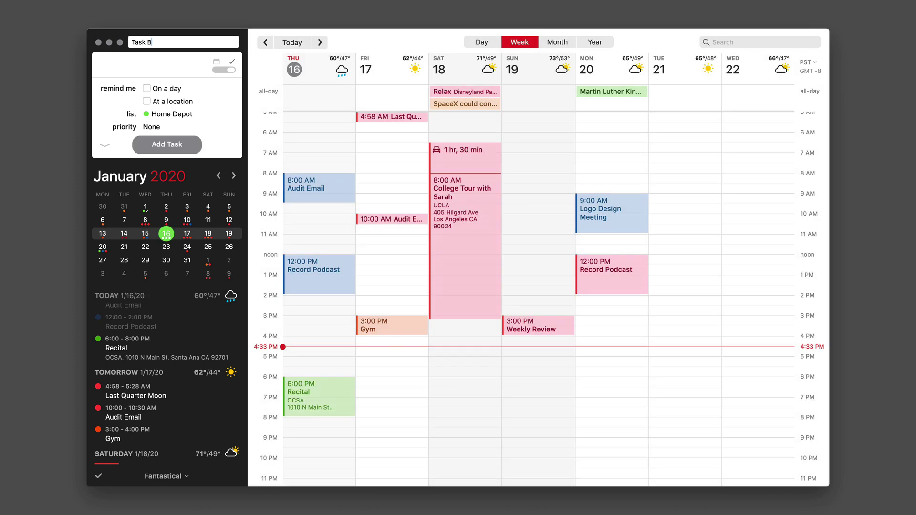
type("uy gumbo supplies ")
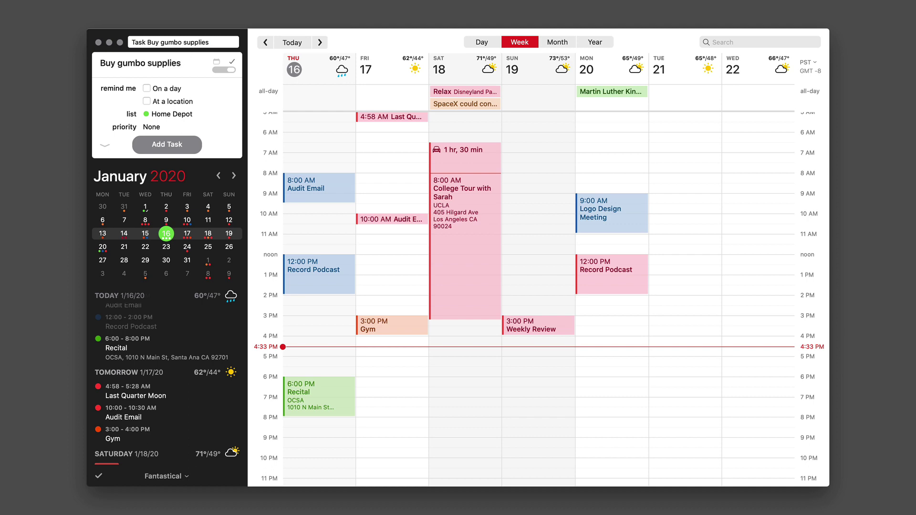
type("sat")
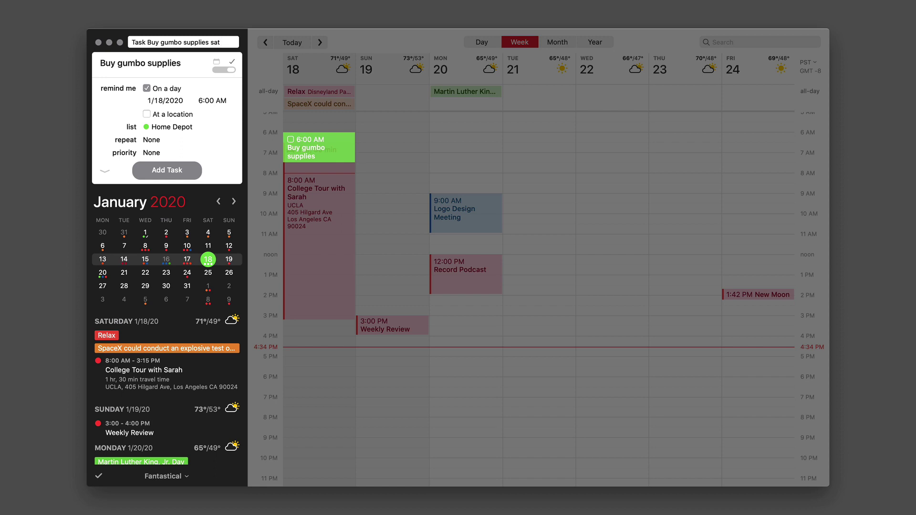
type("/")
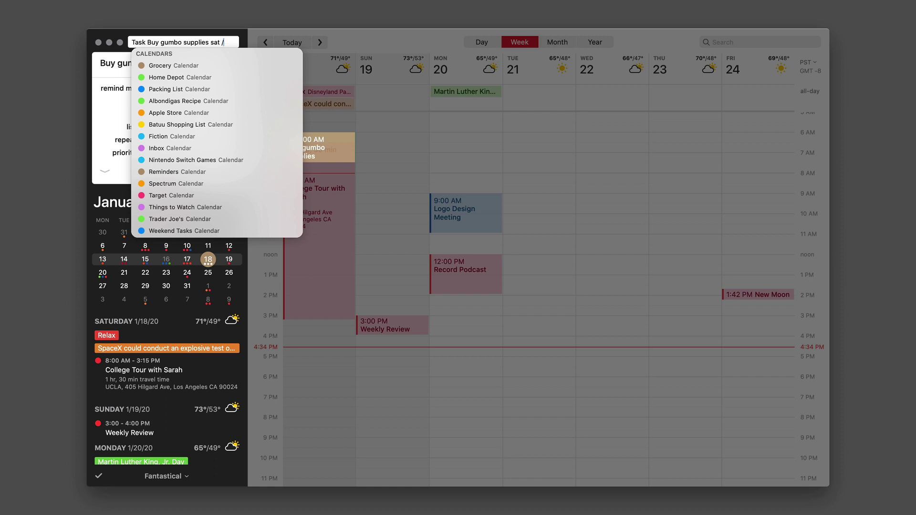
type("gr")
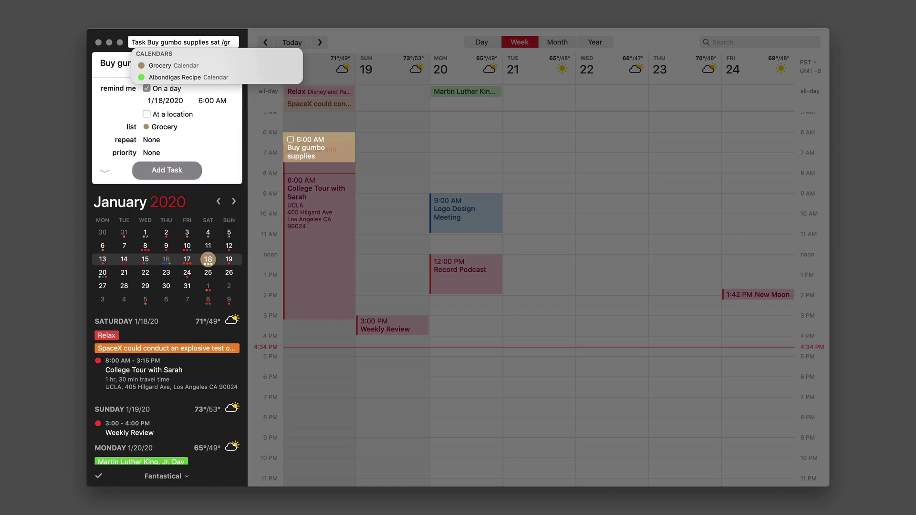
key("Down")
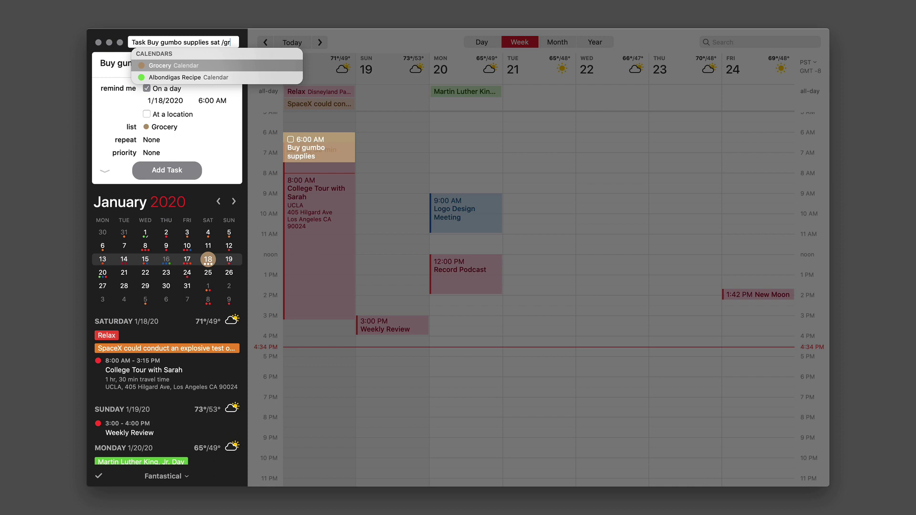
key("Return")
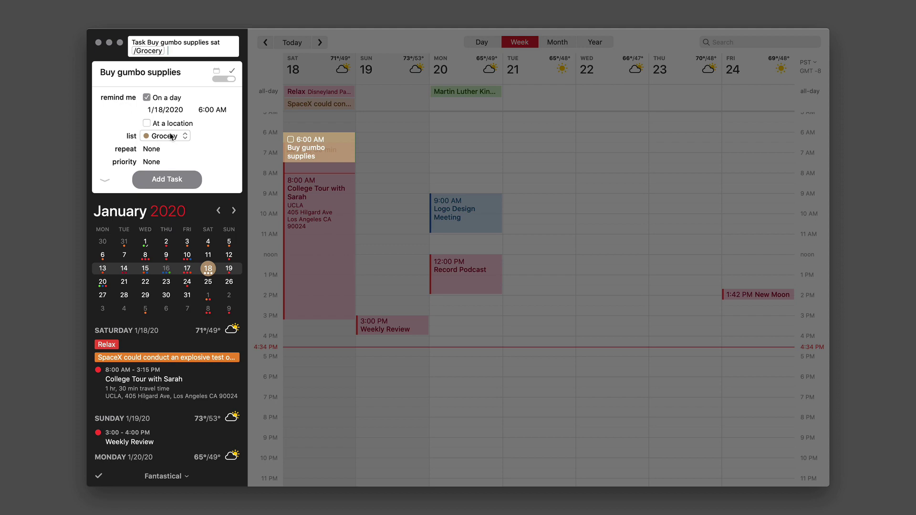
key("Return")
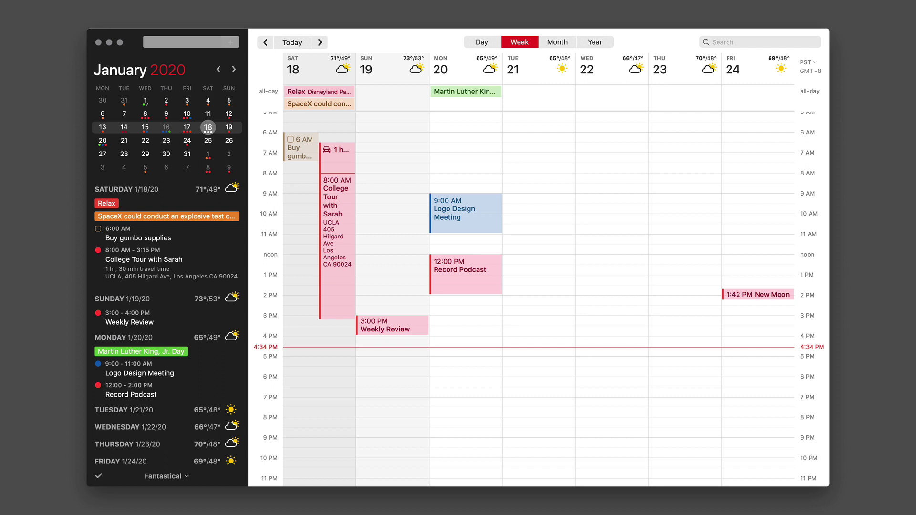
Step: Jump to today, January 16, toggle the Tasks sidebar on and off, and scroll the agenda
left_click(166, 127)
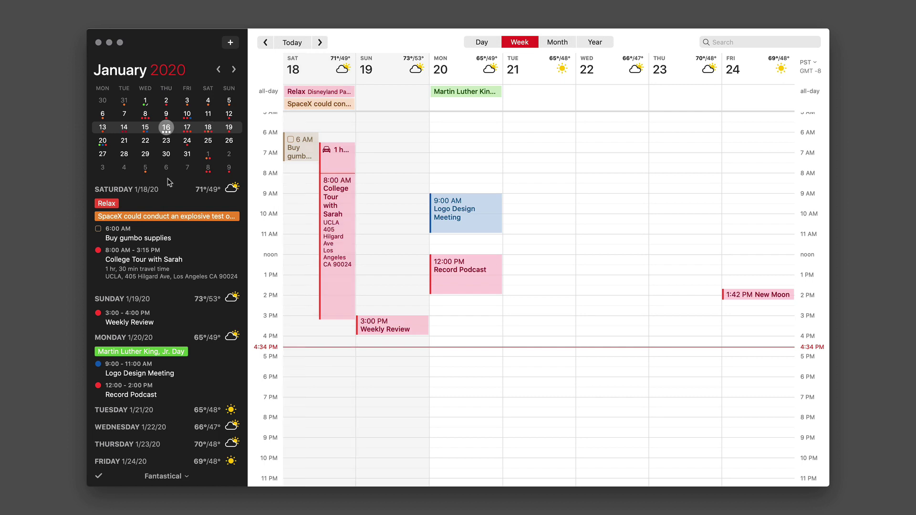
left_click(99, 476)
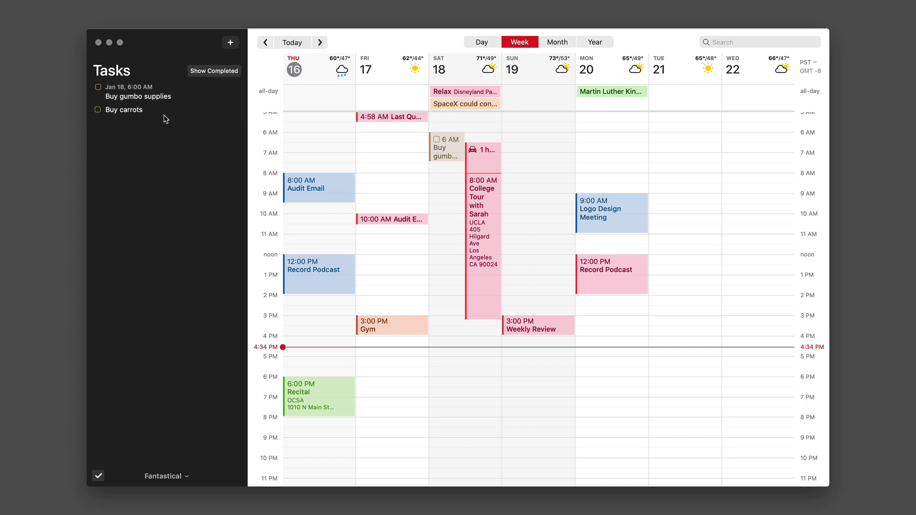
left_click(98, 477)
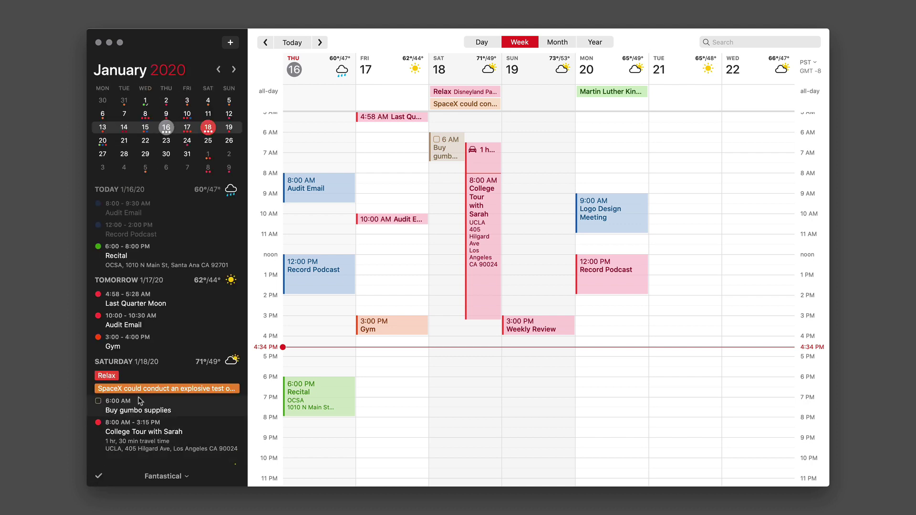
scroll(182, 233, "down", 2)
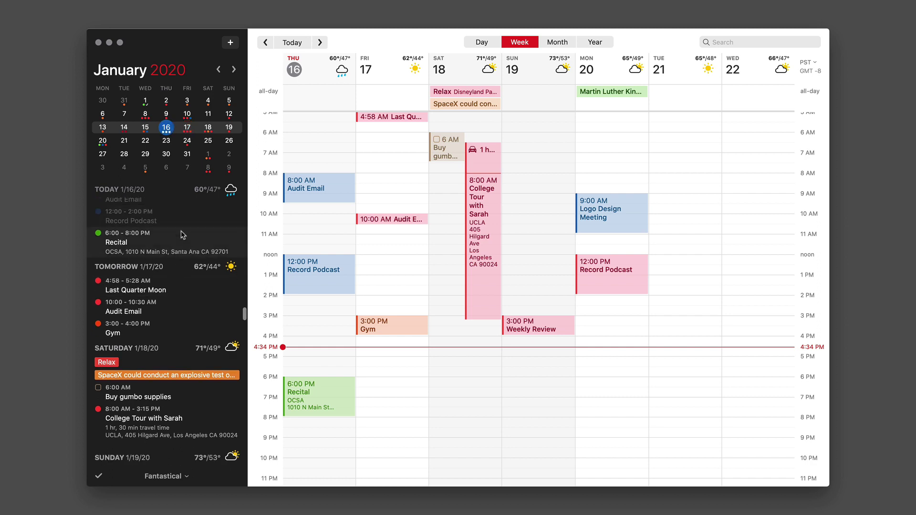
scroll(181, 234, "down", 3)
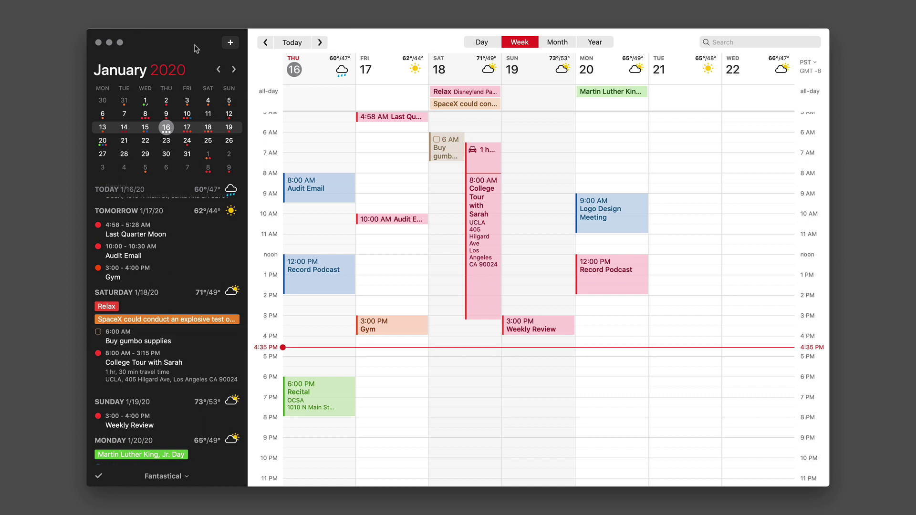
Step: Enter a 'buy lightbulbs' task with the lightbulbs.com link in quick entry
left_click(230, 44)
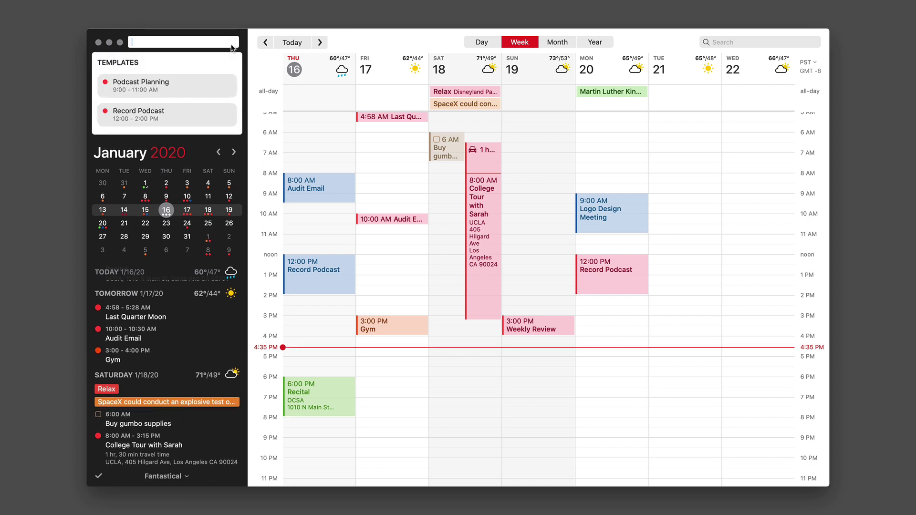
type("taswk")
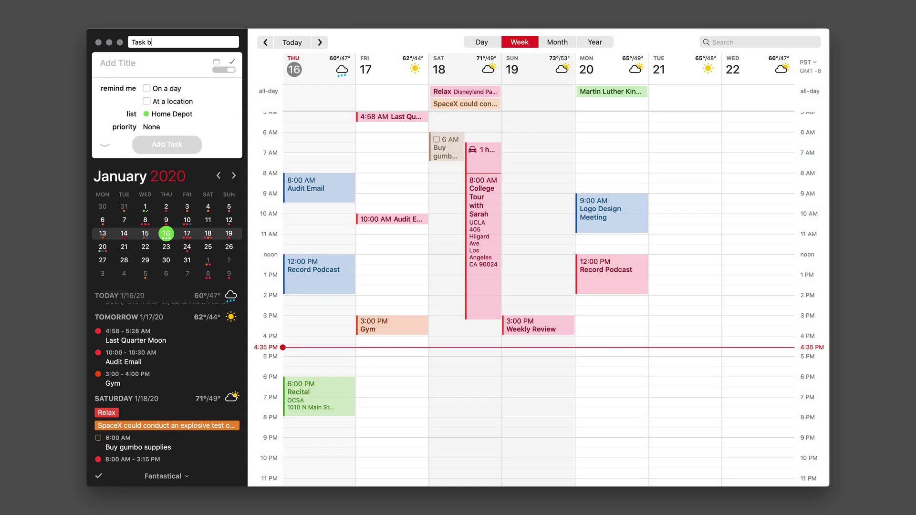
type("uy lightb")
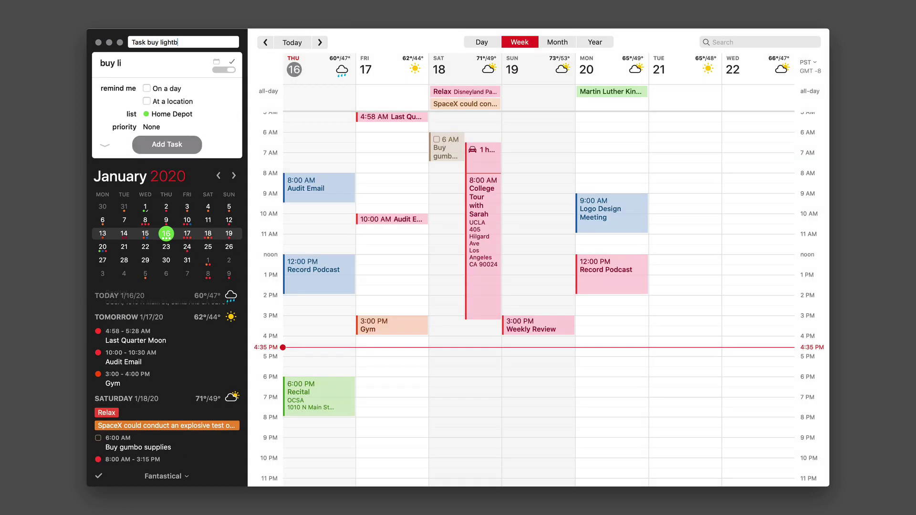
type("ulbs")
type("lightbulb")
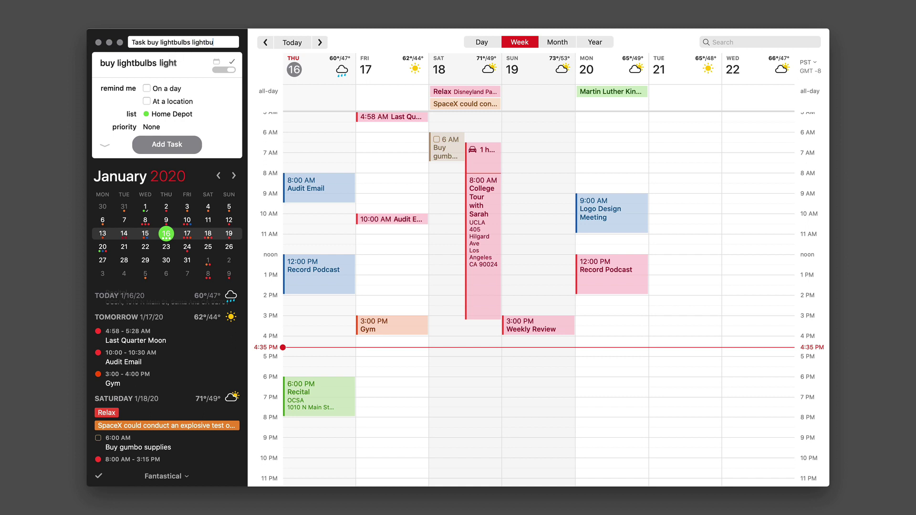
type("s.com")
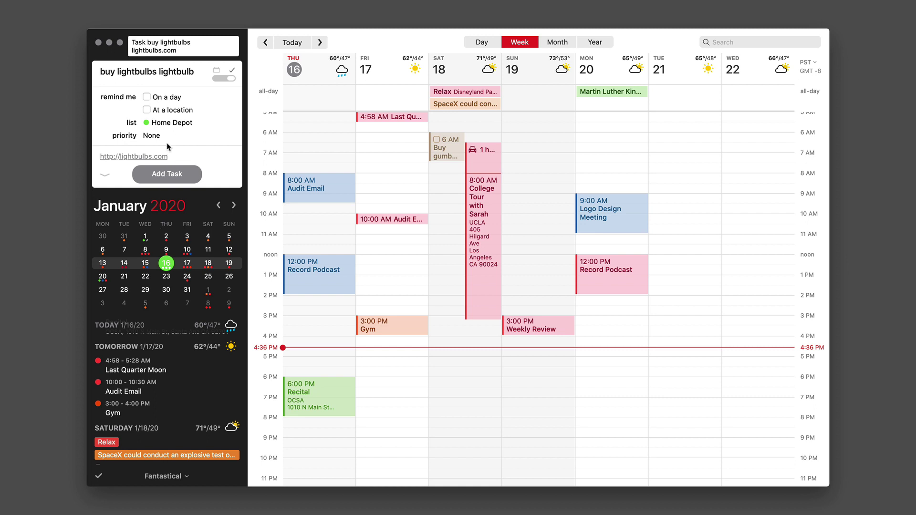
Step: Add an arriving-at-Home Depot location reminder and save the task
left_click(147, 110)
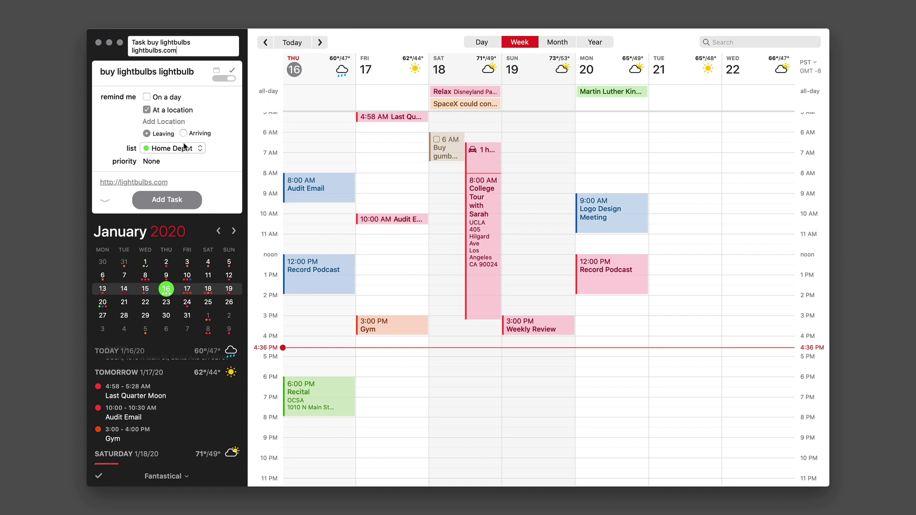
left_click(183, 133)
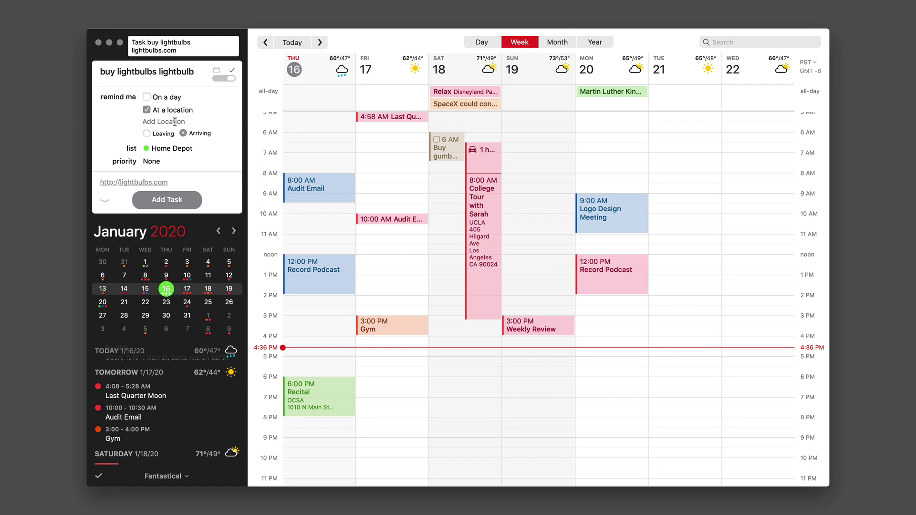
left_click(175, 122)
type("Home depot")
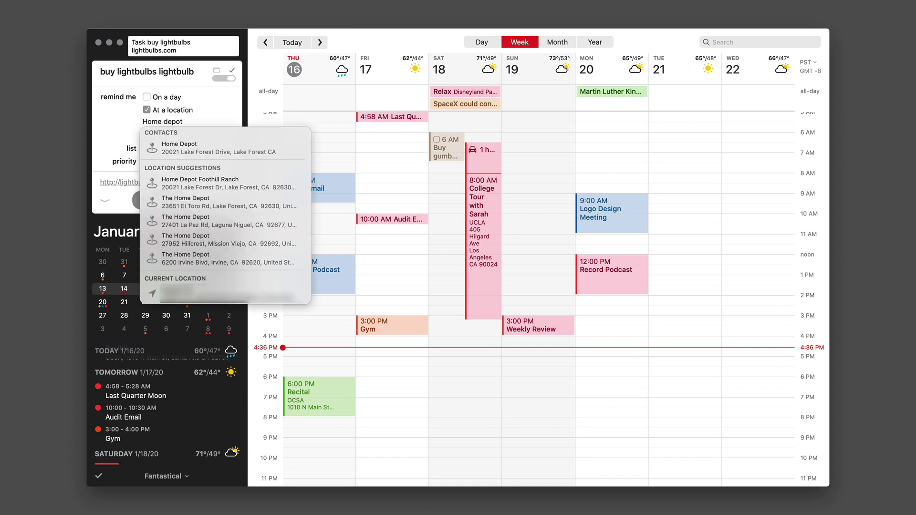
key("Down")
key("Return")
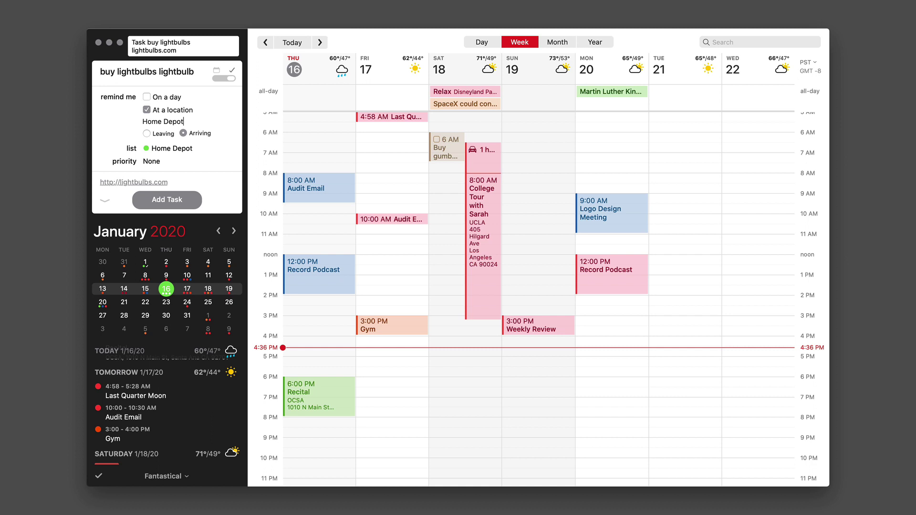
key("Return")
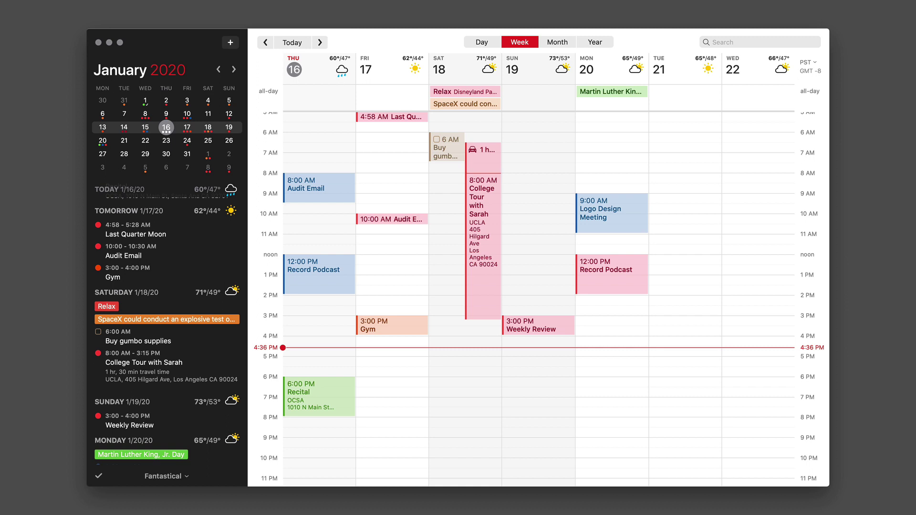
Step: Show the task list in the sidebar
left_click(99, 476)
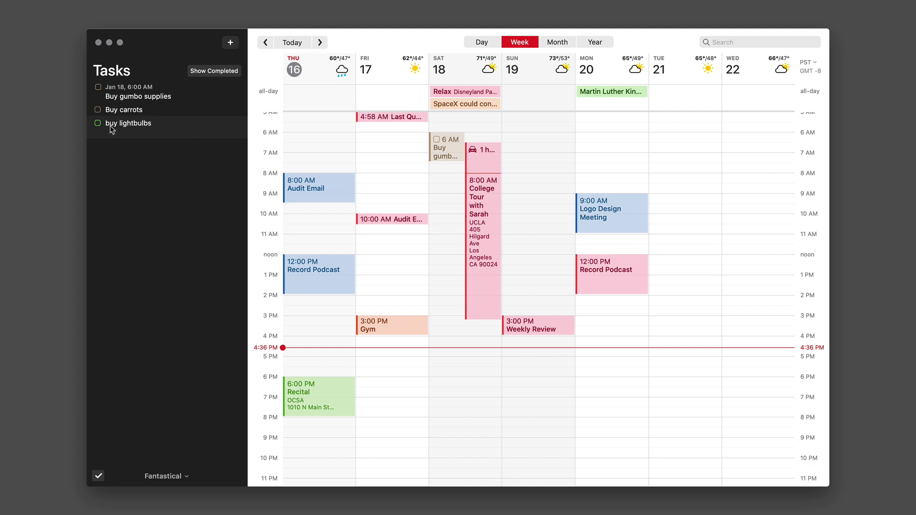
left_click(100, 481)
left_click(101, 481)
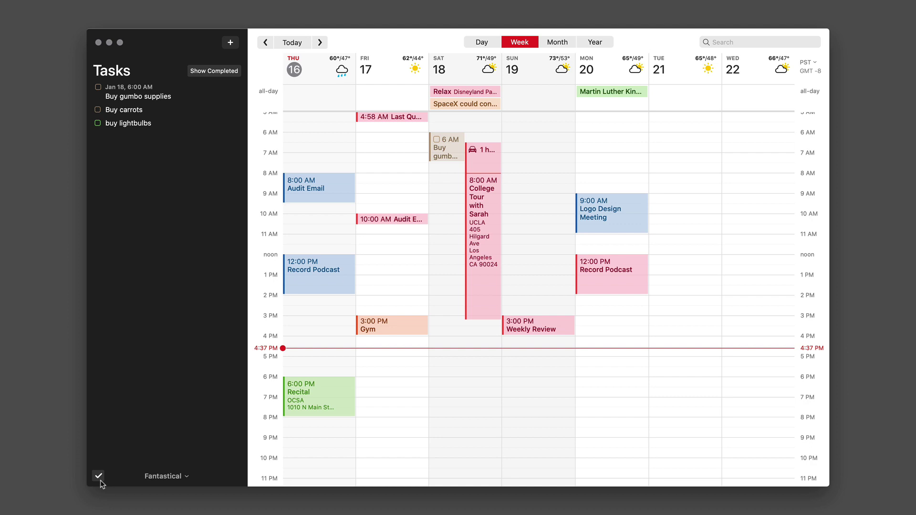
Step: Create a template from the buy lightbulbs task and return the sidebar to the calendar
right_click(181, 126)
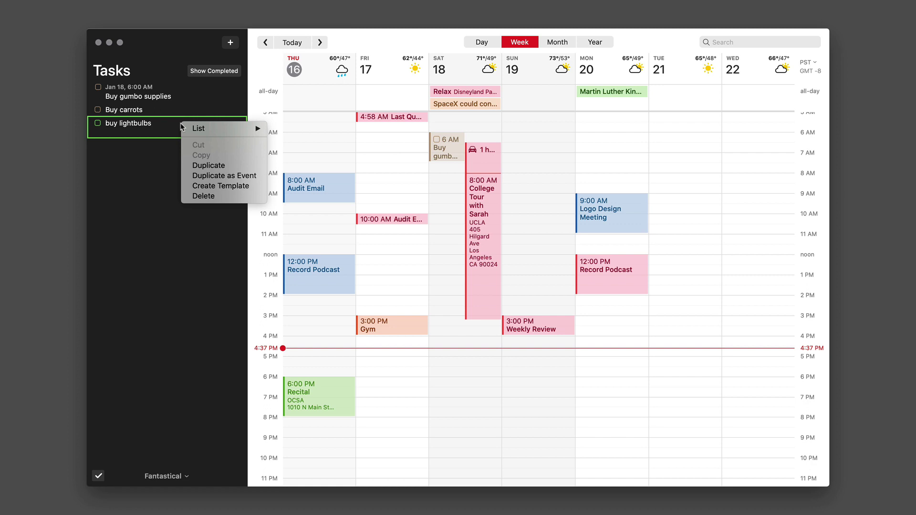
left_click(207, 186)
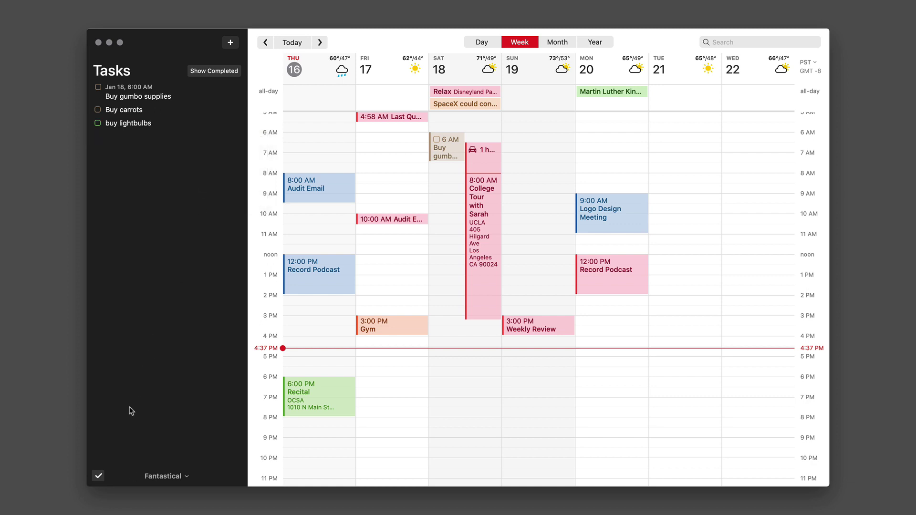
left_click(98, 476)
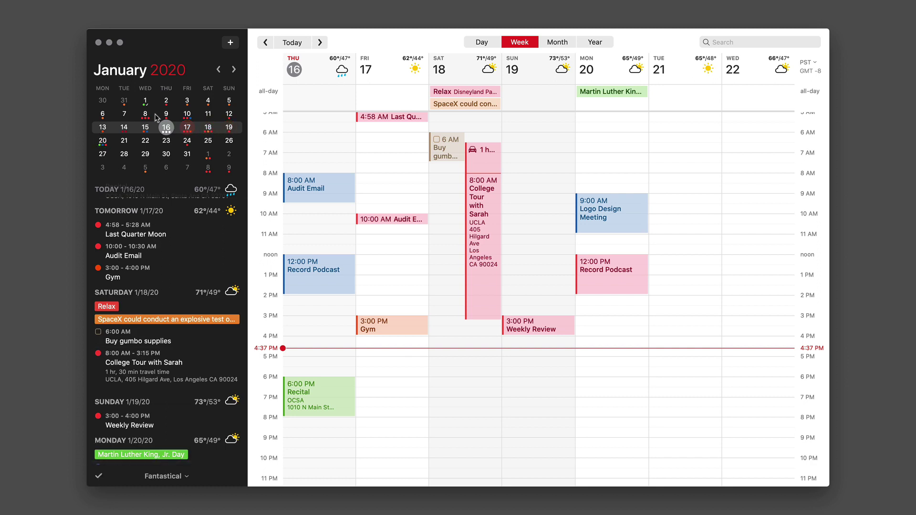
left_click(229, 44)
Step: Add a buy lightbulbs task from the saved template on January 16
left_click(230, 44)
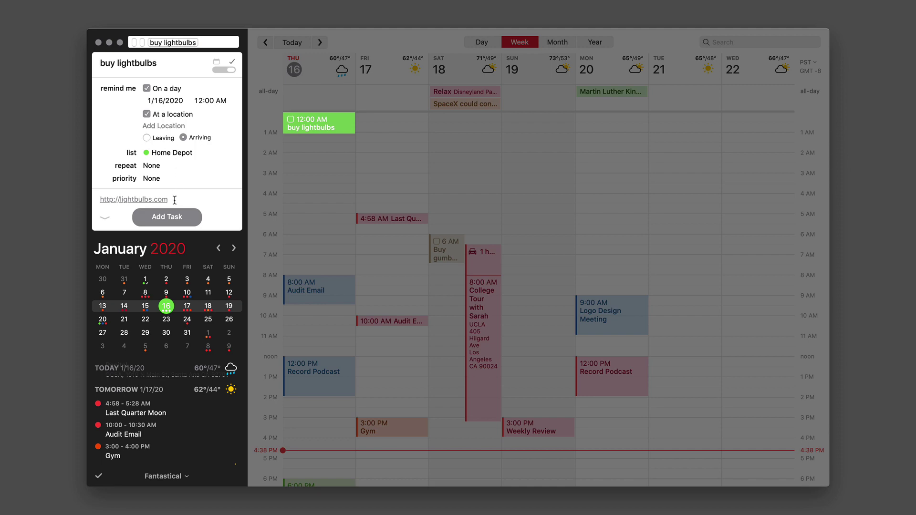
left_click(170, 221)
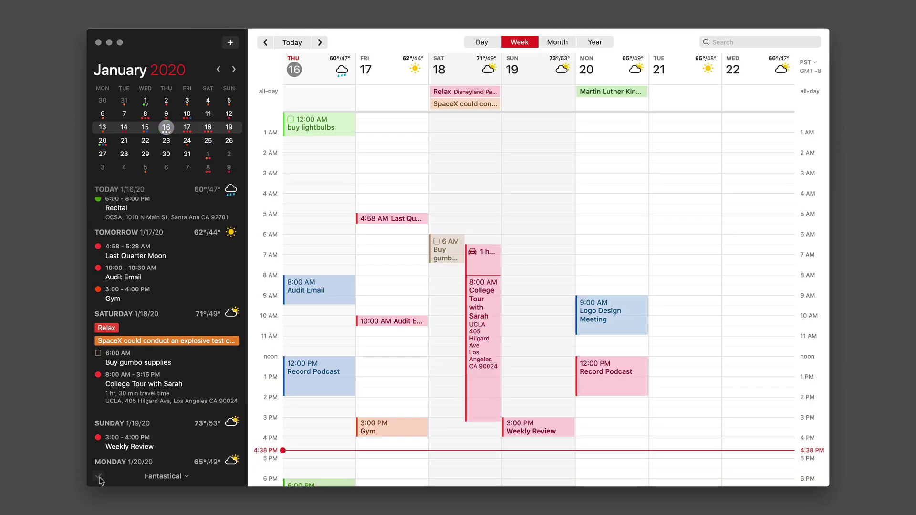
Step: Show the task list, then start adding a new account in Preferences' Accounts tab
left_click(98, 475)
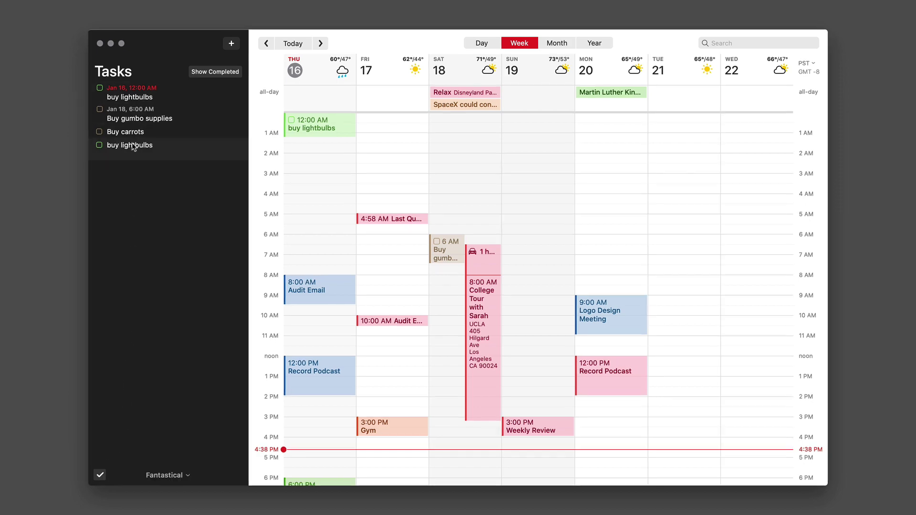
key("super+comma")
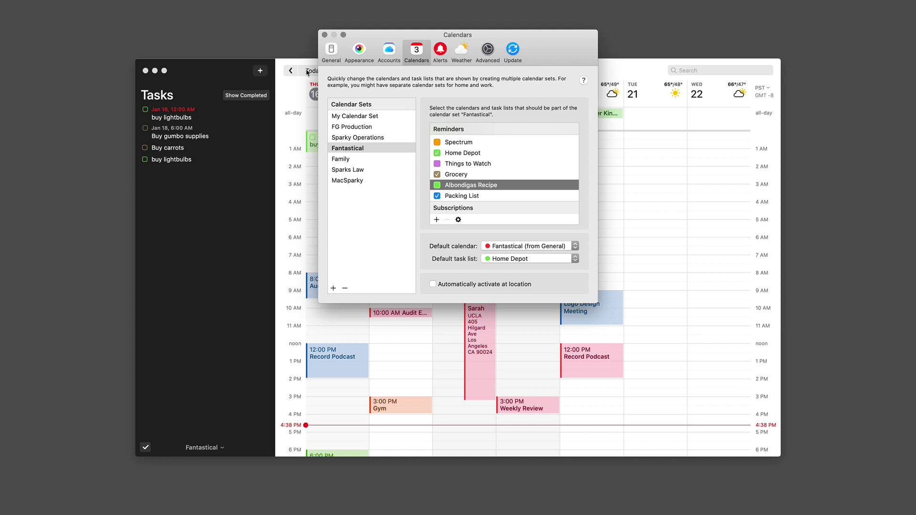
left_click(391, 51)
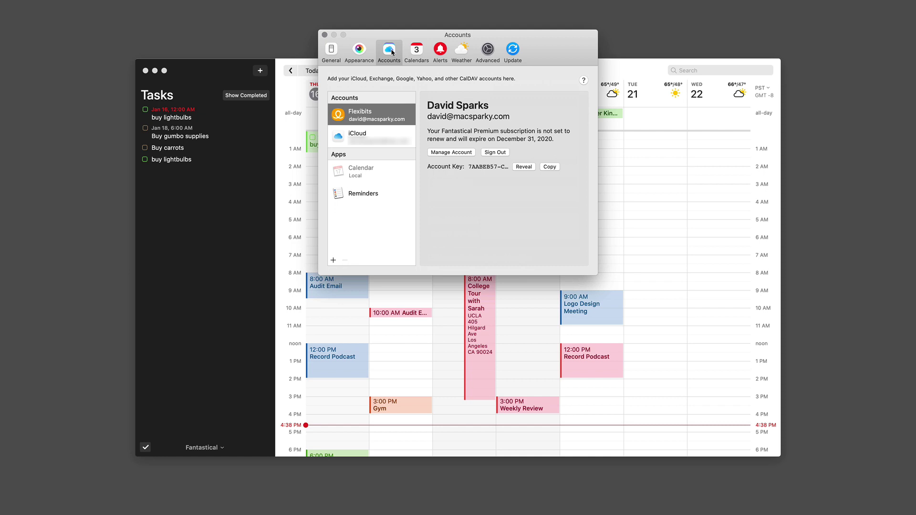
left_click(332, 260)
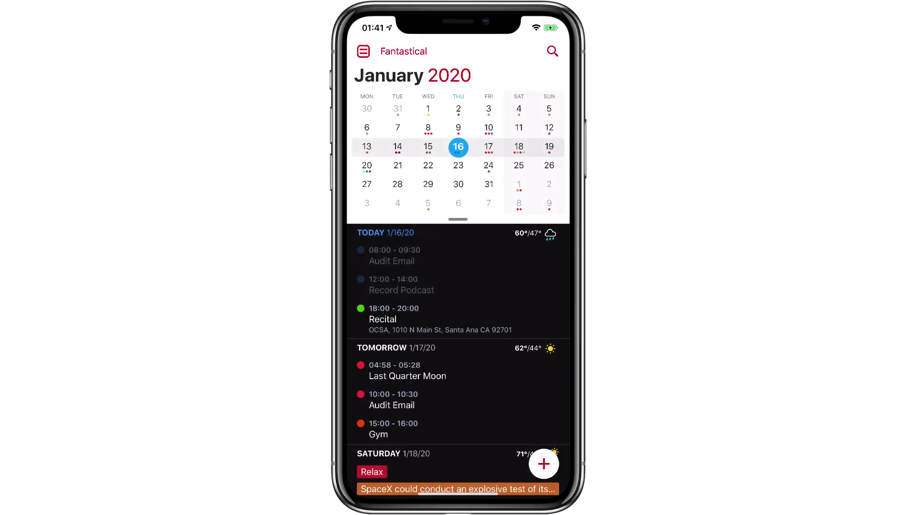
Step: On iPhone, open the Grocery list from the task lists view, then go back to all lists
left_click(363, 51)
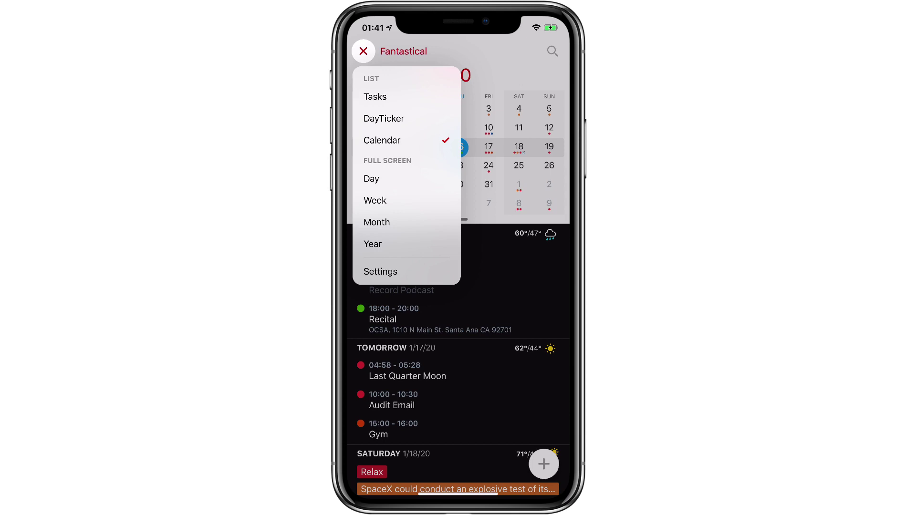
left_click(375, 96)
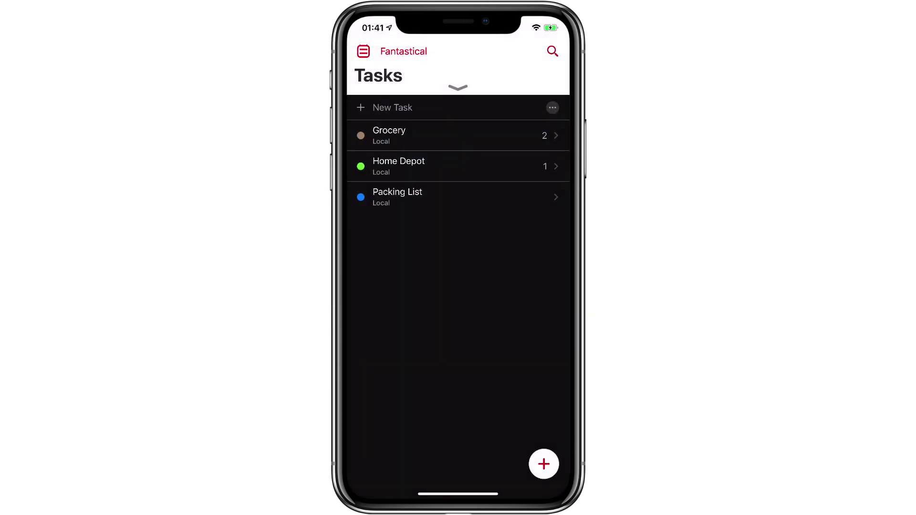
left_click(389, 135)
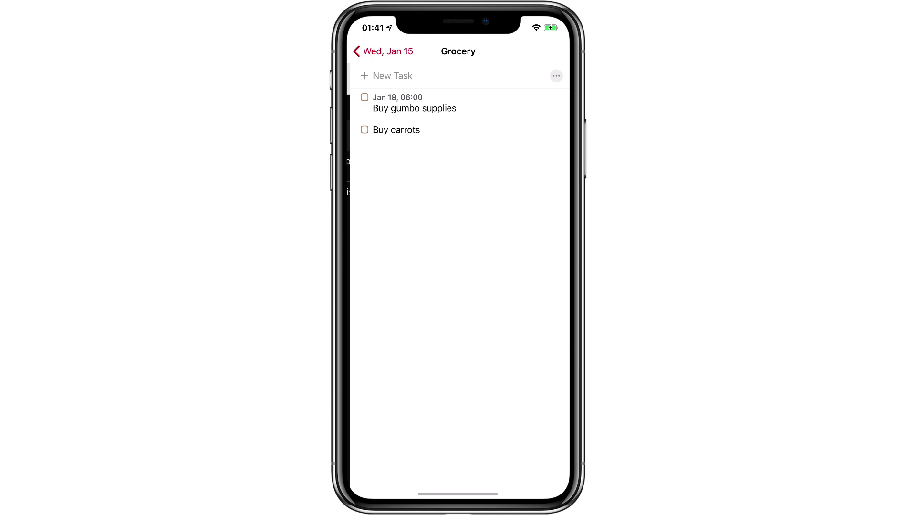
left_click(383, 51)
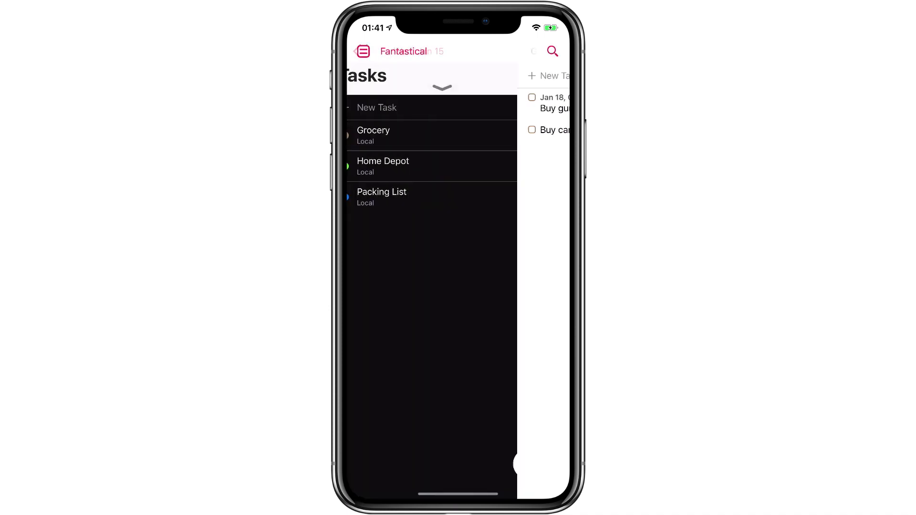
Step: Create a 'Power adapter' task filed under Packing List, then view that list
left_click(543, 464)
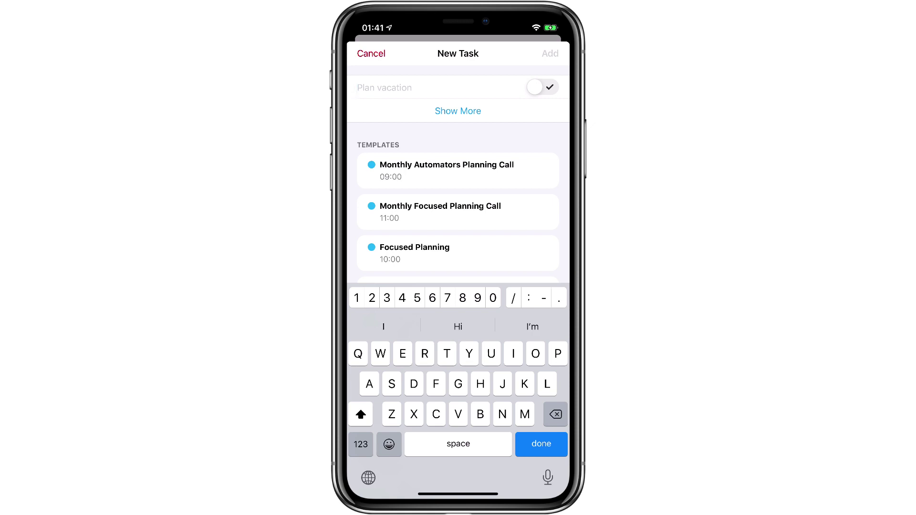
type("Po")
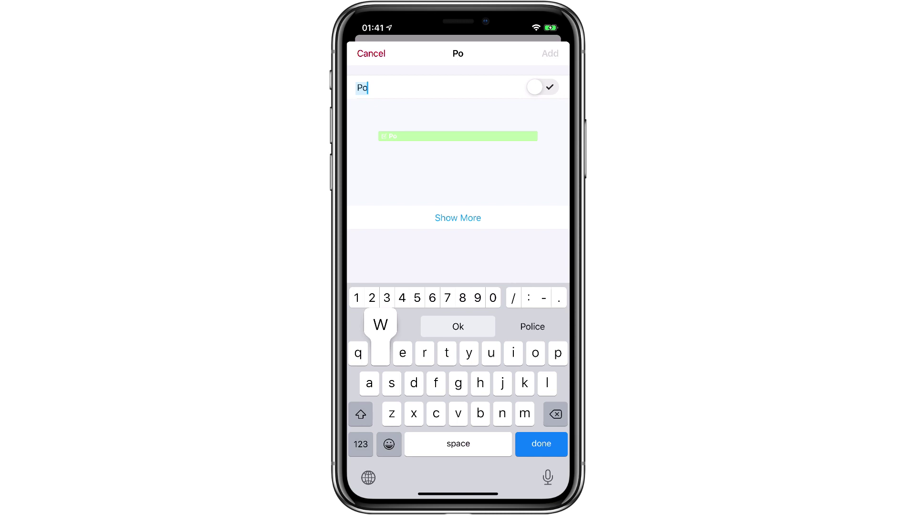
type("wer ada")
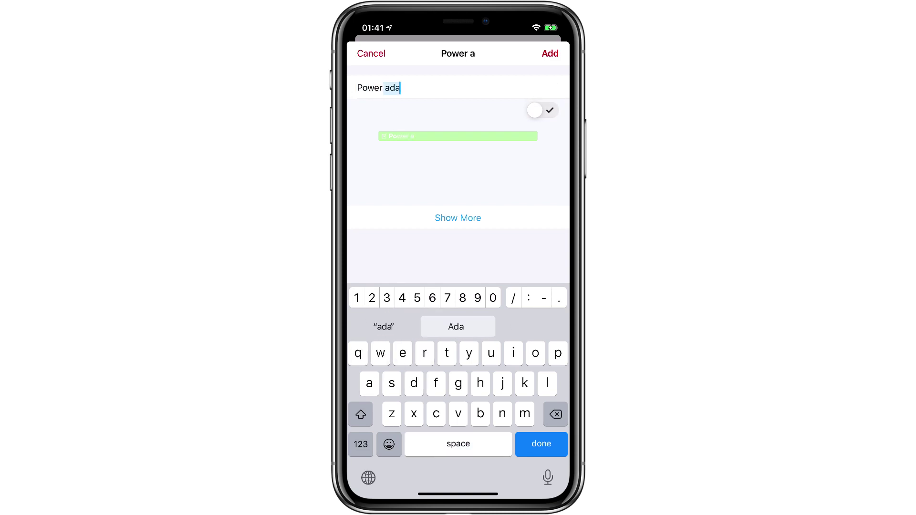
type("pter")
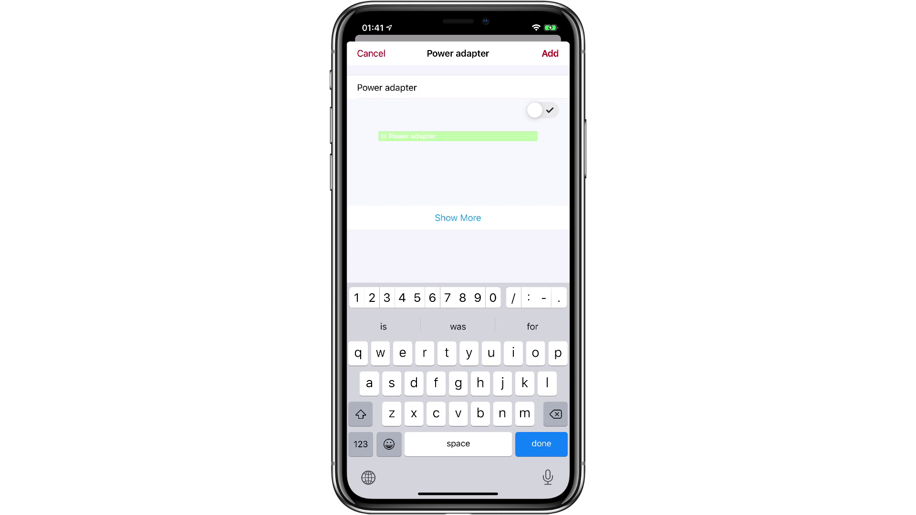
type(" /")
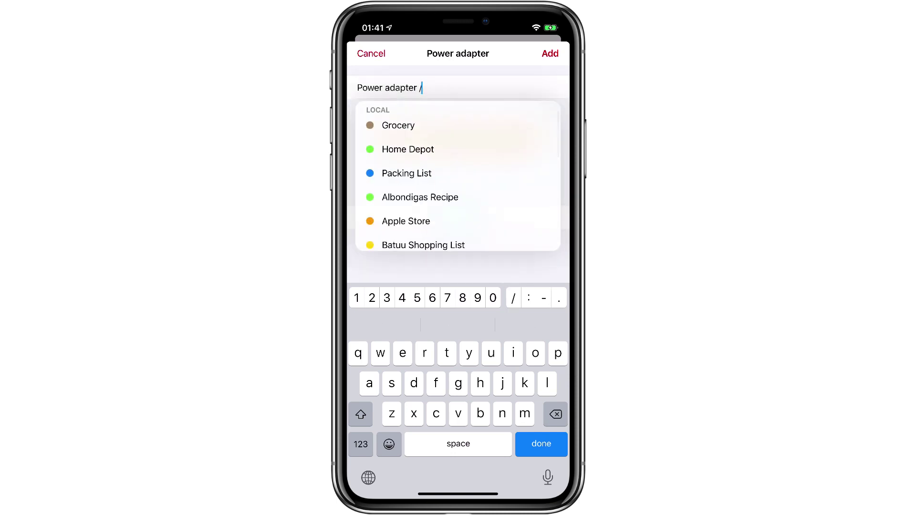
left_click(407, 173)
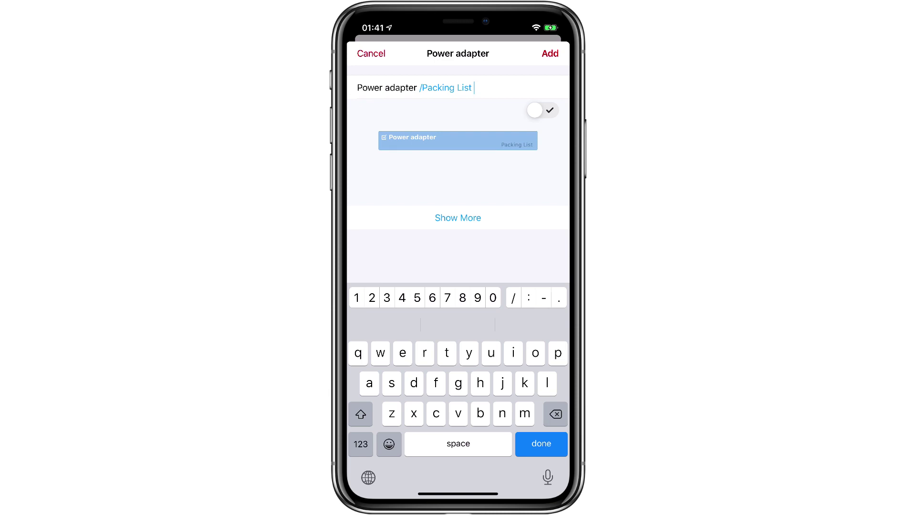
key("Return")
left_click(419, 194)
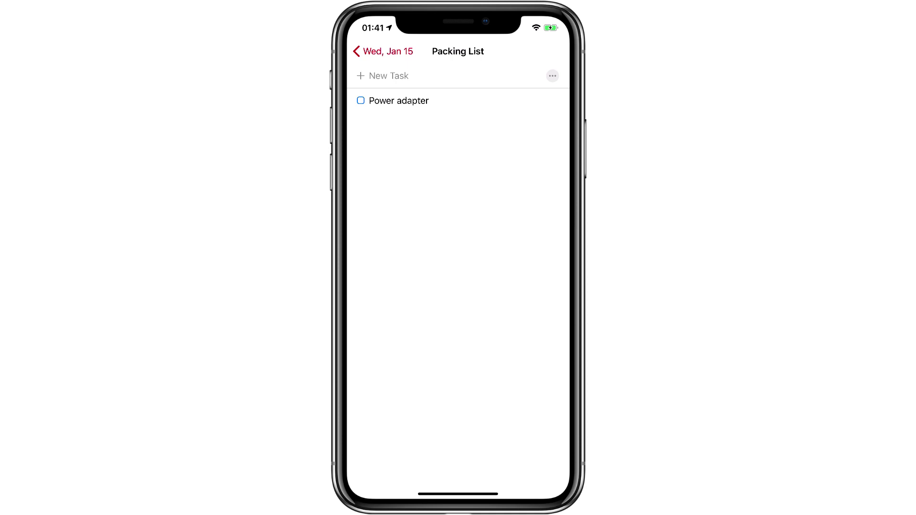
Step: Add 'iPad' as a second Packing List task and return to the task lists overview
left_click(388, 76)
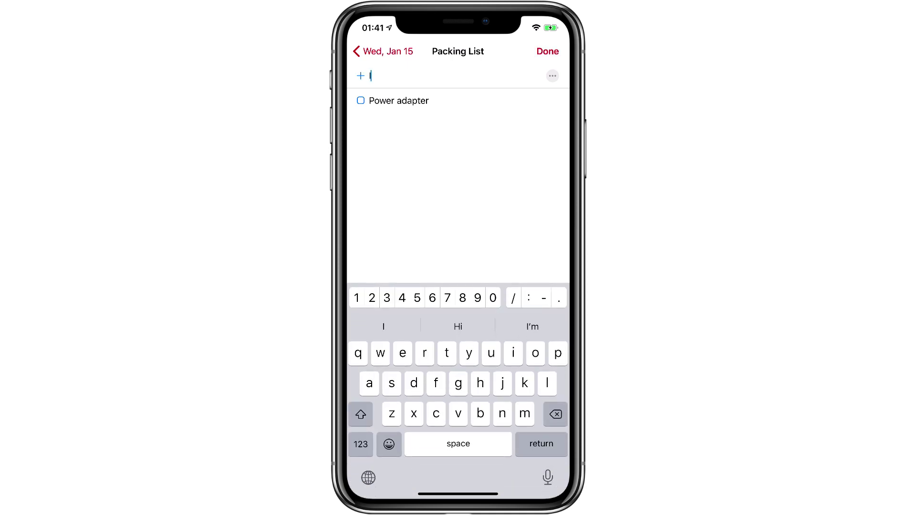
type("iPad")
key("Return")
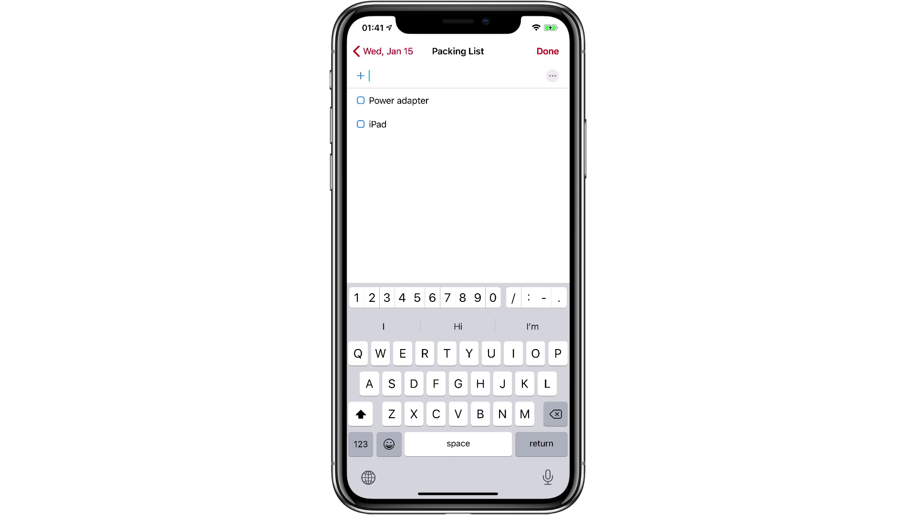
left_click(547, 51)
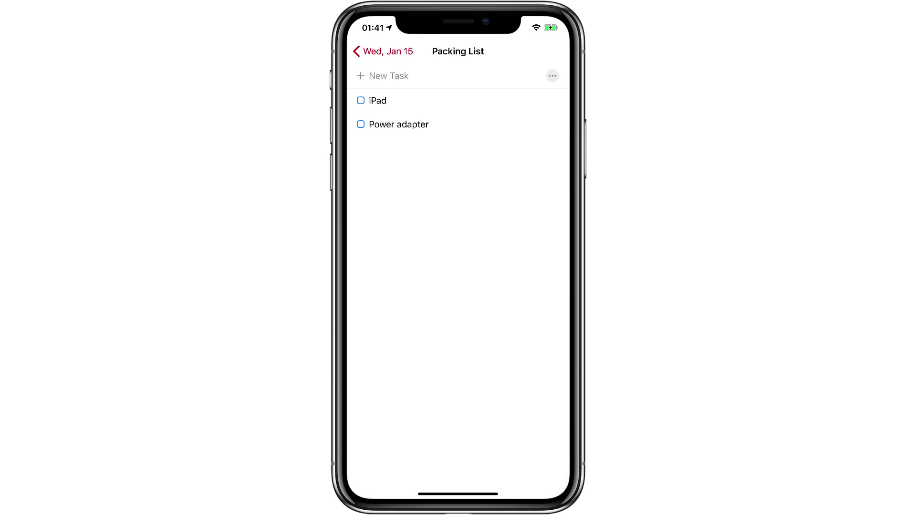
left_click(553, 76)
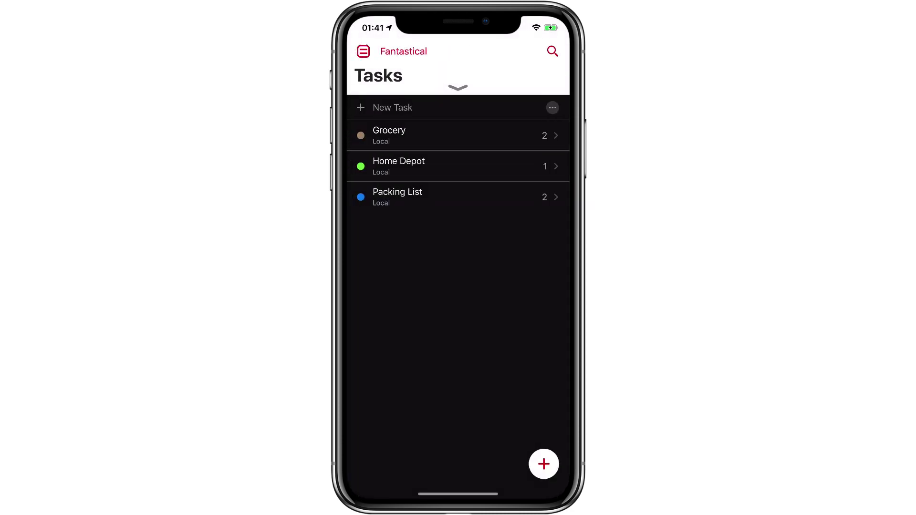
Step: From the calendar view, save a new 'Toothbrush' task assigned to the Packing List
left_click(363, 51)
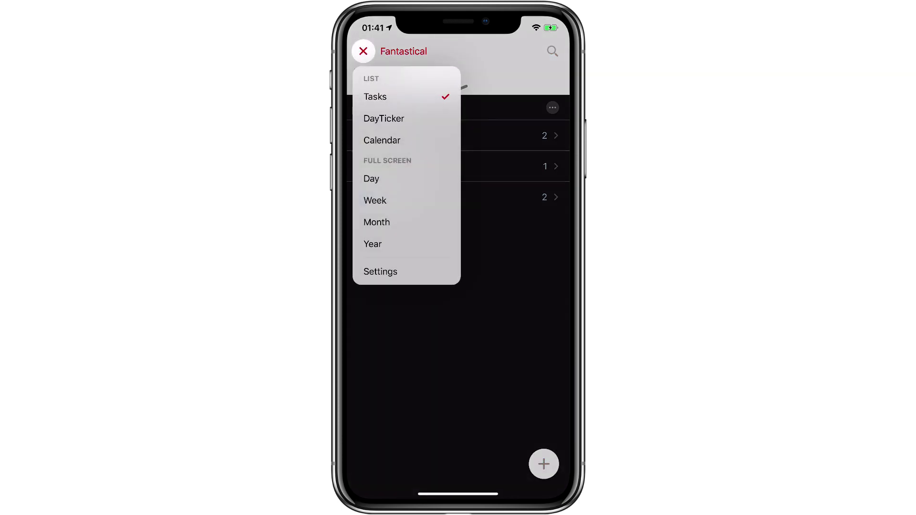
left_click(381, 139)
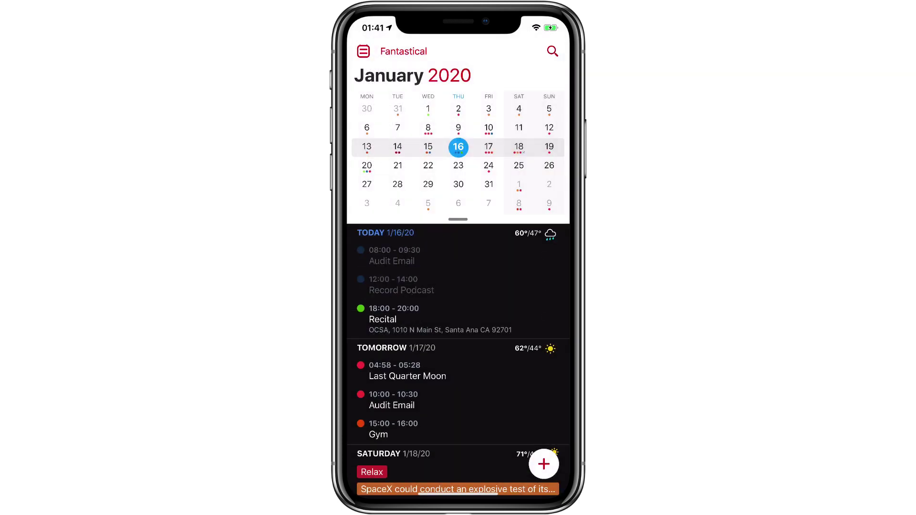
left_click(544, 464)
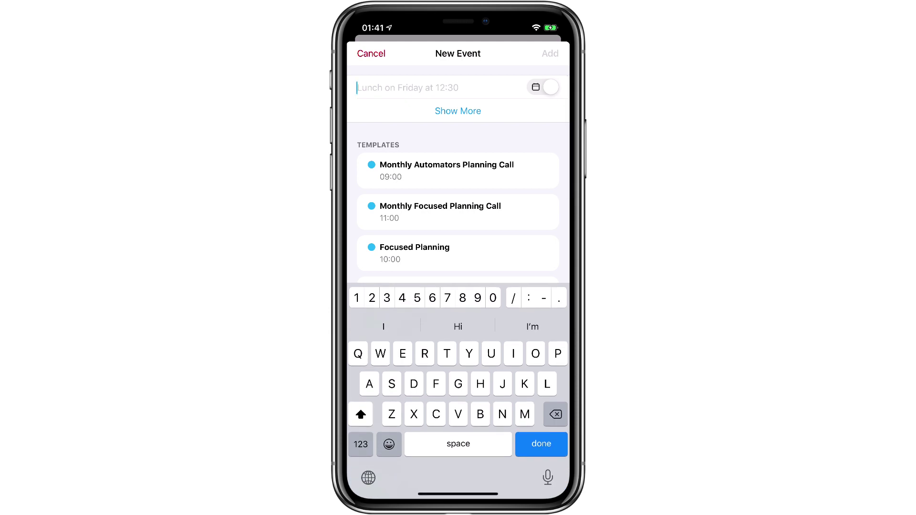
type("Task")
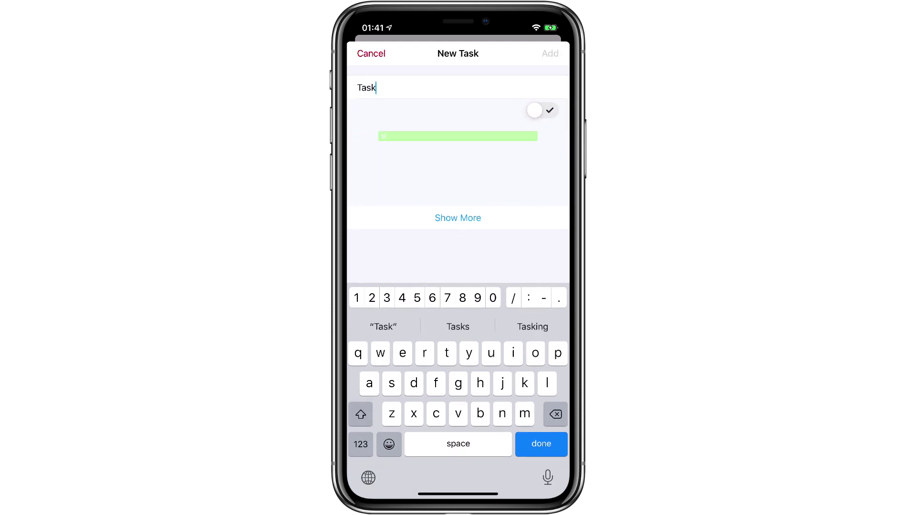
key("BackSpace")
key("BackSpace")
key("BackSpace")
key("BackSpace")
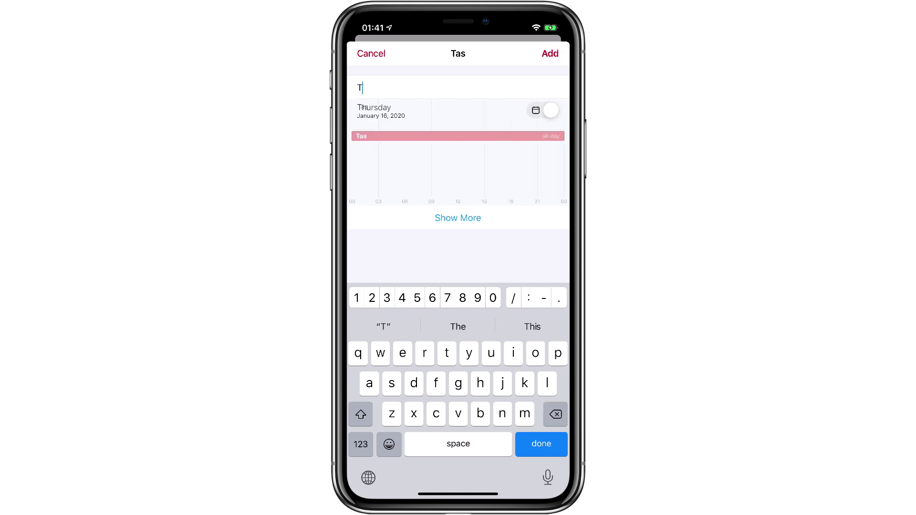
left_click(543, 91)
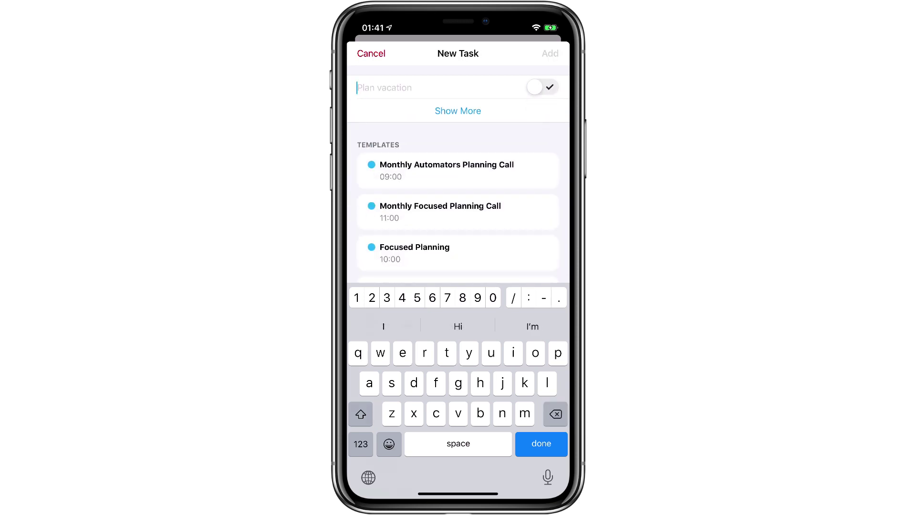
type("Toothbrush")
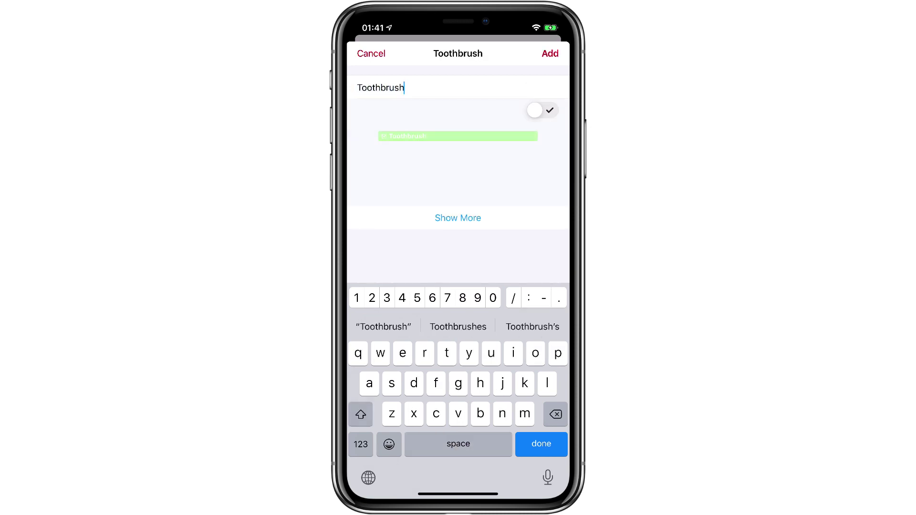
type(" /")
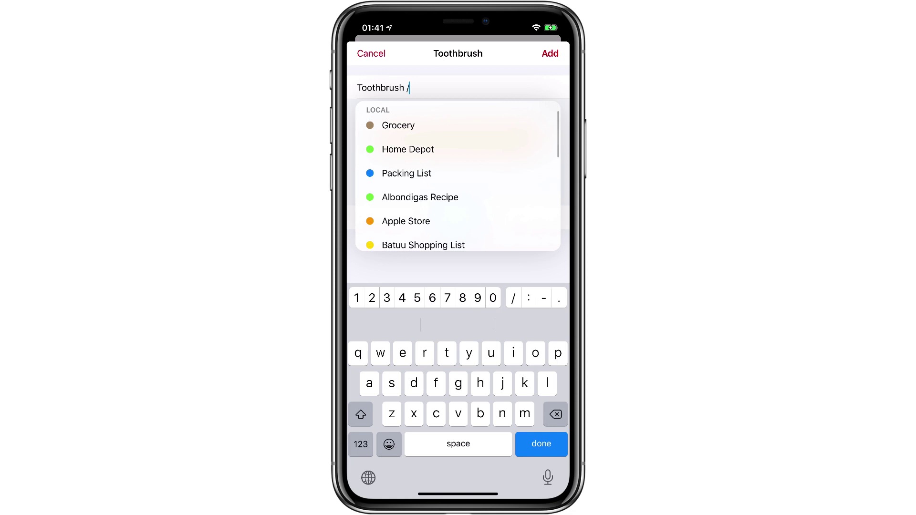
type("p")
left_click(406, 149)
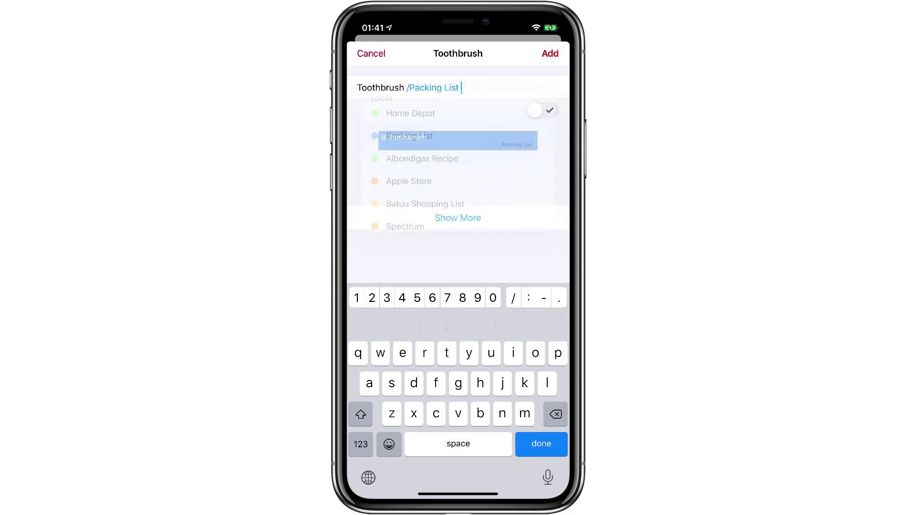
left_click(541, 444)
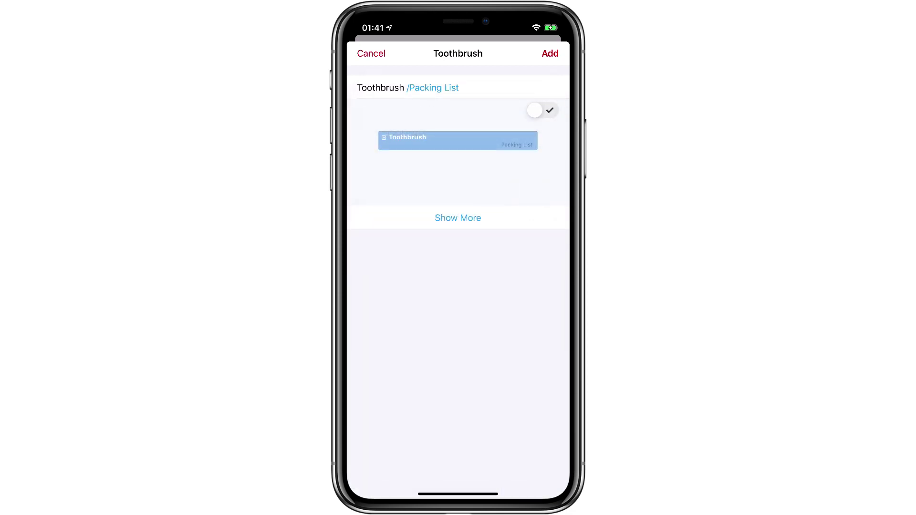
left_click(549, 53)
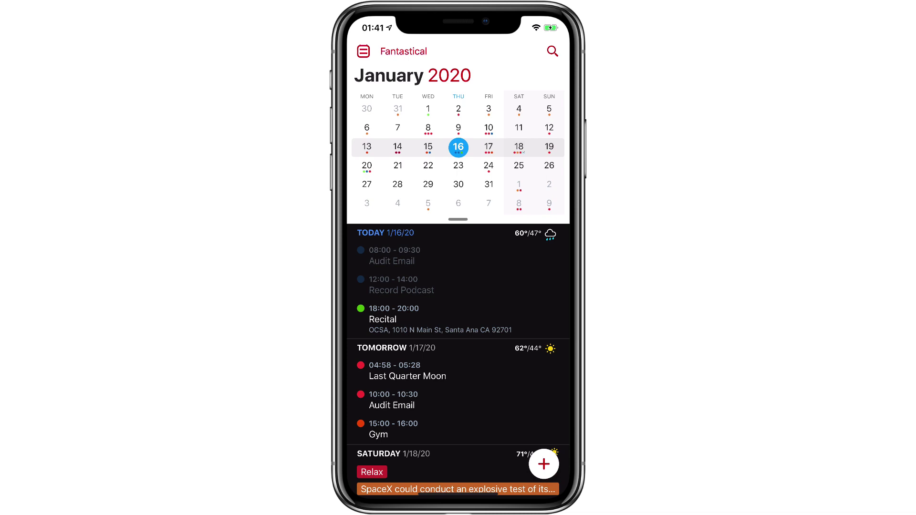
Step: In the Packing List, check off iPad, Power adapter and Toothbrush
left_click(362, 51)
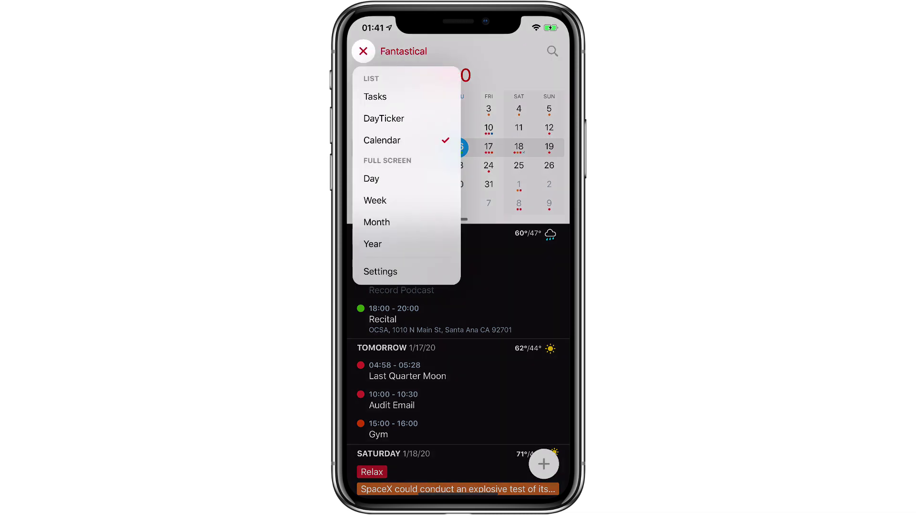
left_click(375, 96)
left_click(396, 192)
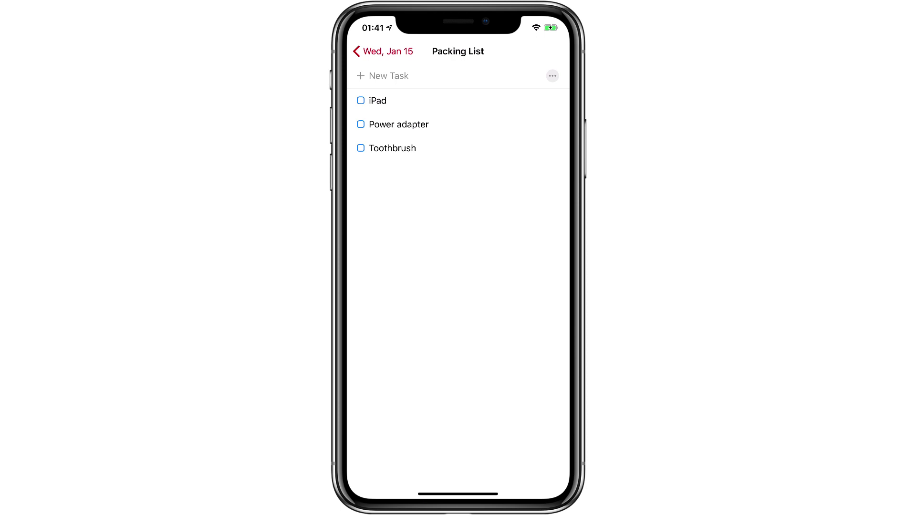
left_click(361, 100)
left_click(361, 125)
left_click(361, 148)
Step: Go back to the task lists and open Fantastical's Settings
left_click(384, 51)
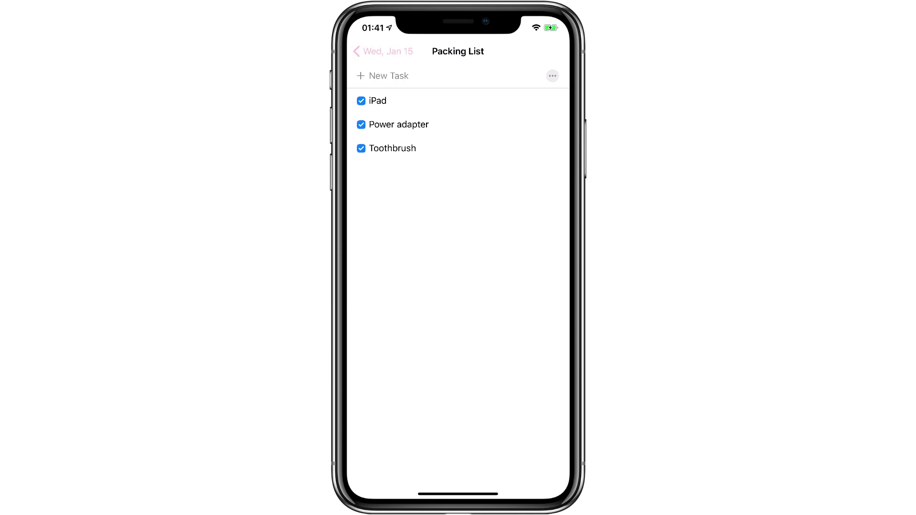
left_click(363, 51)
left_click(381, 271)
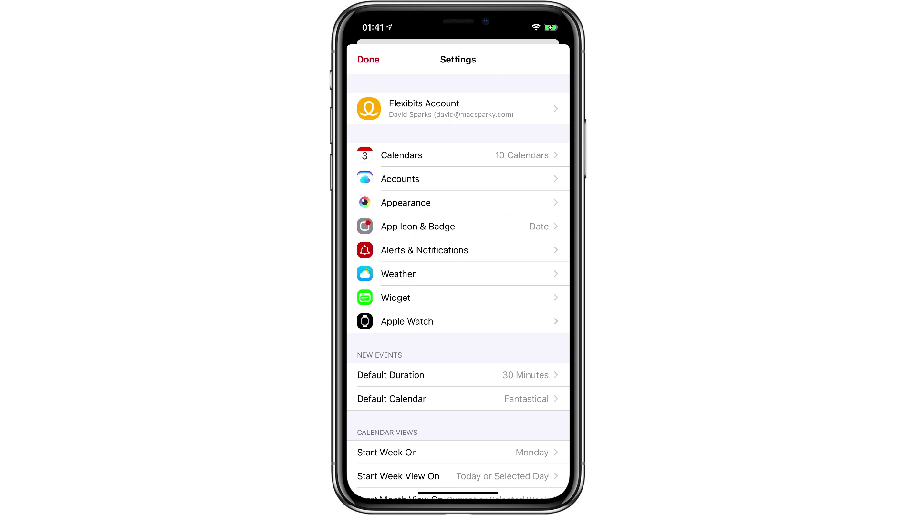
Step: Go to Accounts in Settings and open Add Account to list the available providers
left_click(399, 179)
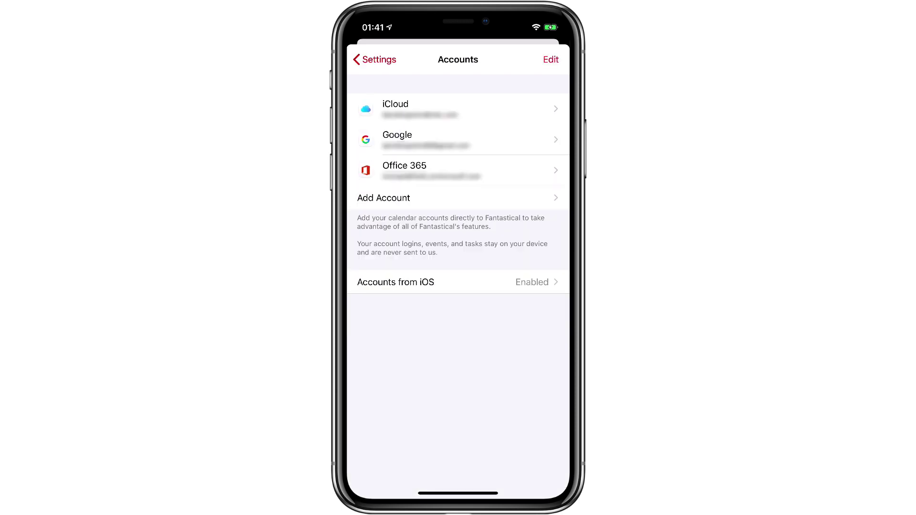
left_click(444, 197)
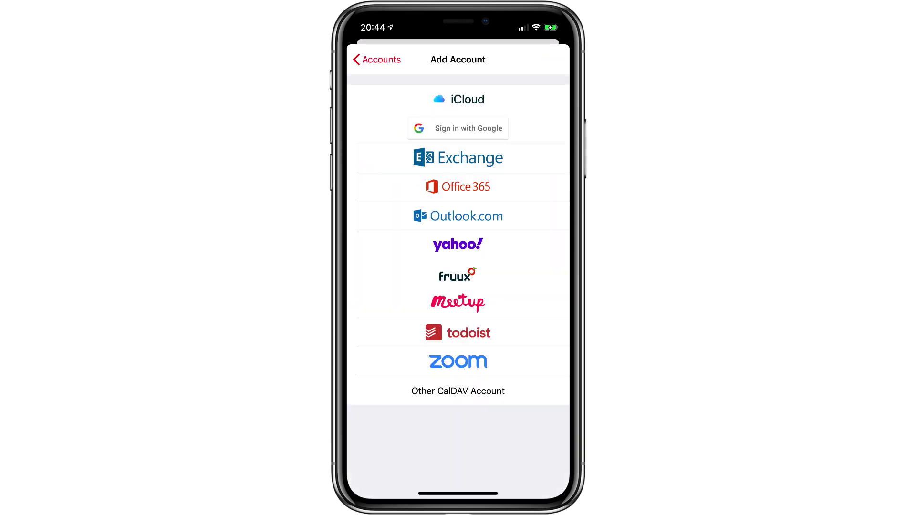